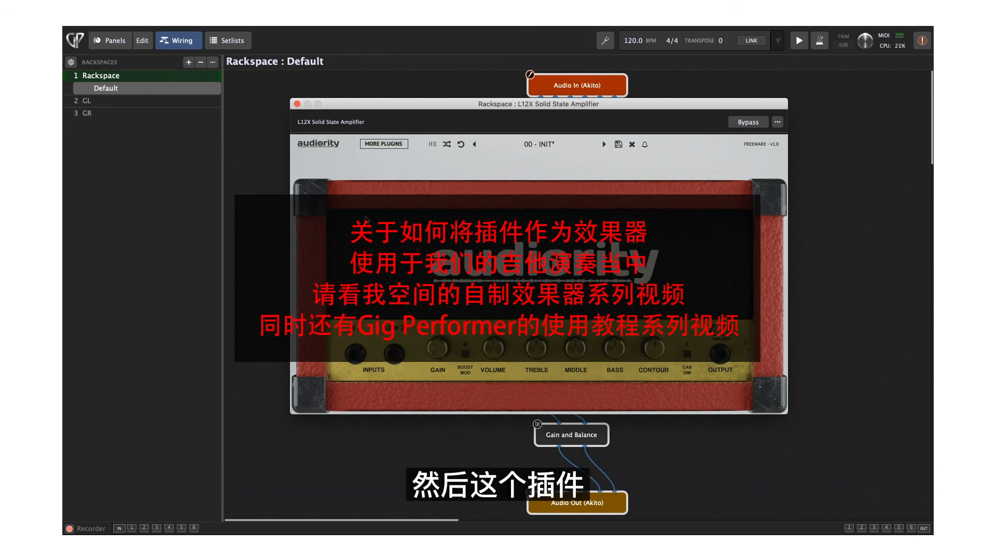
- Look over the L12X Solid State Amplifier's latency details and front panel, then return to the wiring view
click(297, 103)
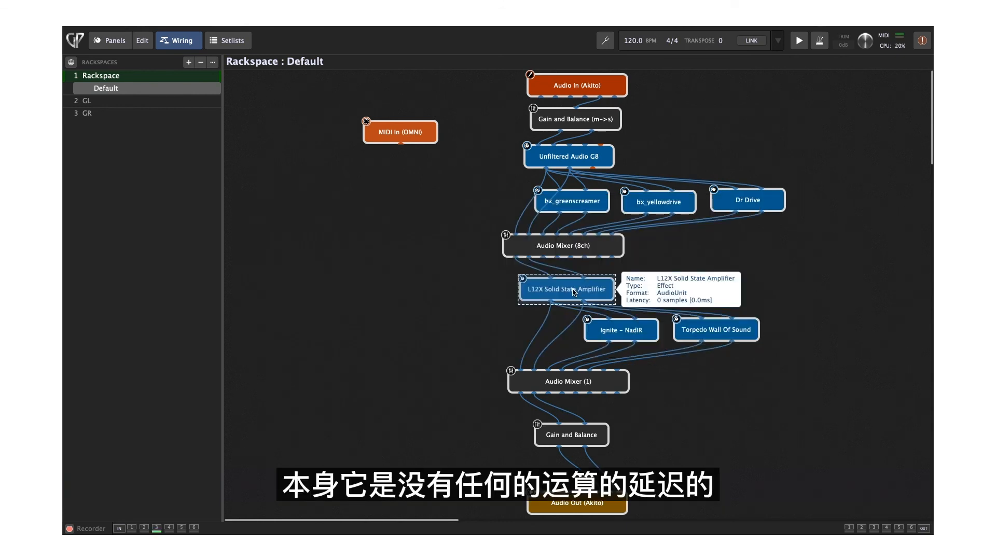
double_click(563, 289)
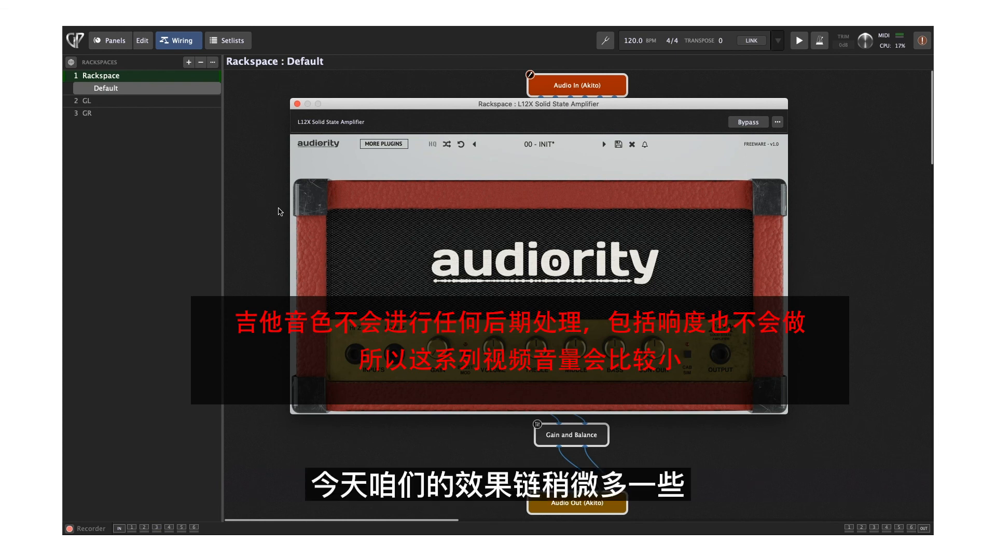
click(297, 103)
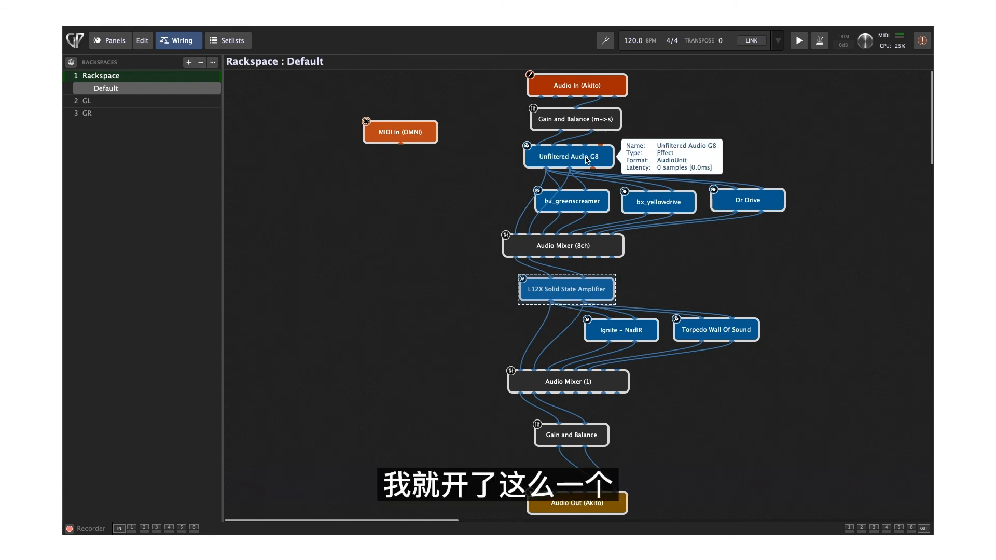
- View the Unfiltered Audio G8 noise gate's settings in the effect chain, then close its window
double_click(548, 162)
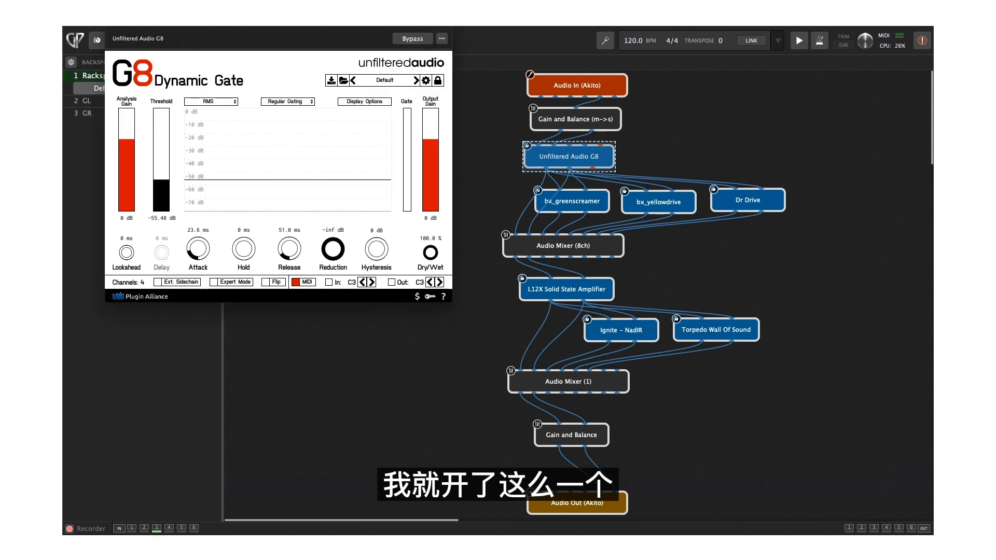
click(113, 23)
click(476, 195)
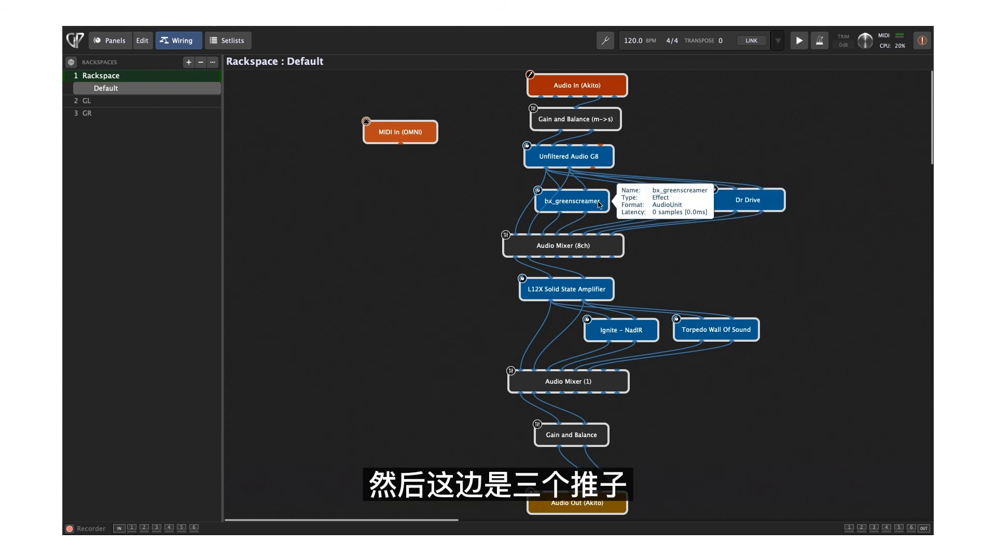
- View the bx_greenscreamer pedal and its Overdrive, Tone and Level controls, then close its window
double_click(572, 203)
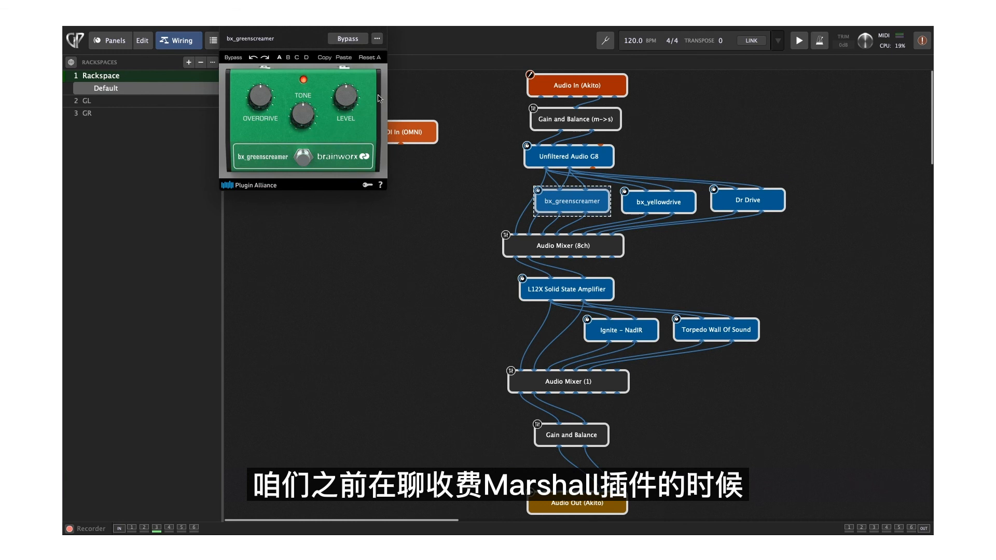
click(257, 163)
drag(258, 162, 265, 183)
drag(346, 95, 361, 48)
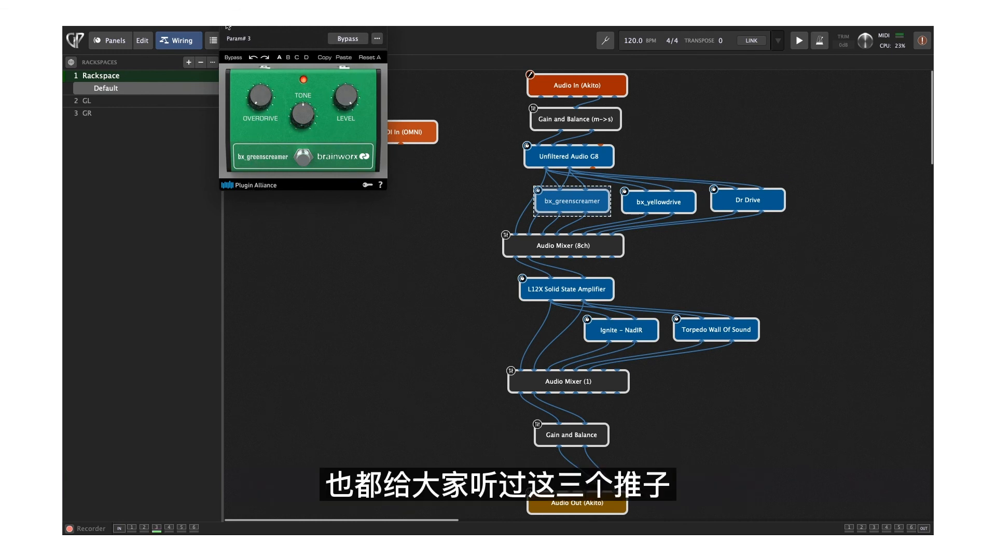
click(228, 28)
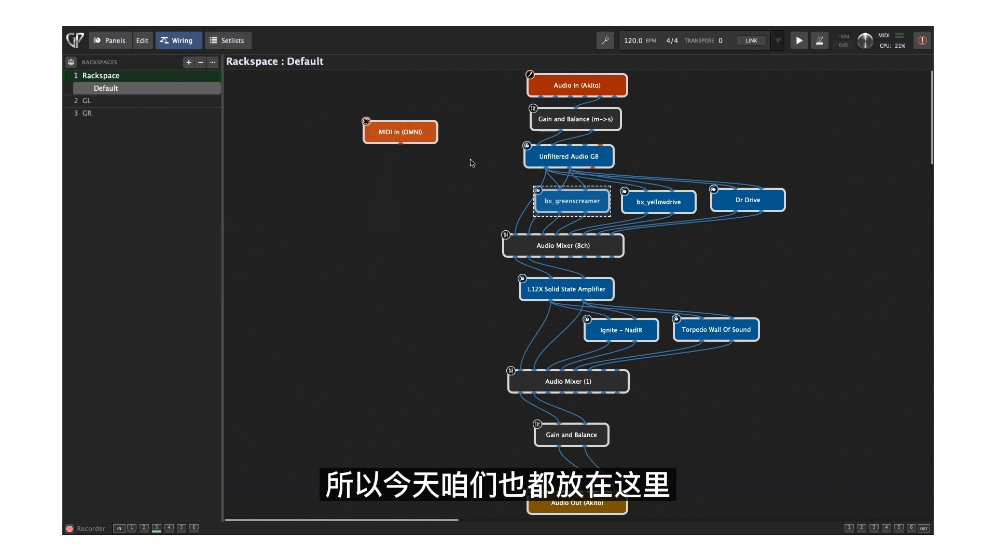
- View the bx_yellowdrive and Dr Drive overdrive pedals one after the other, closing each window
double_click(656, 201)
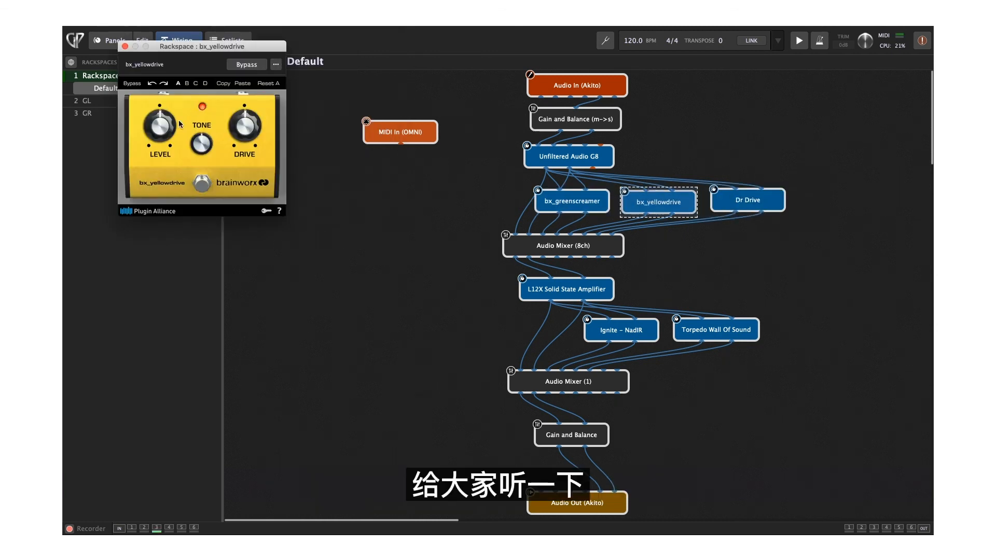
click(125, 47)
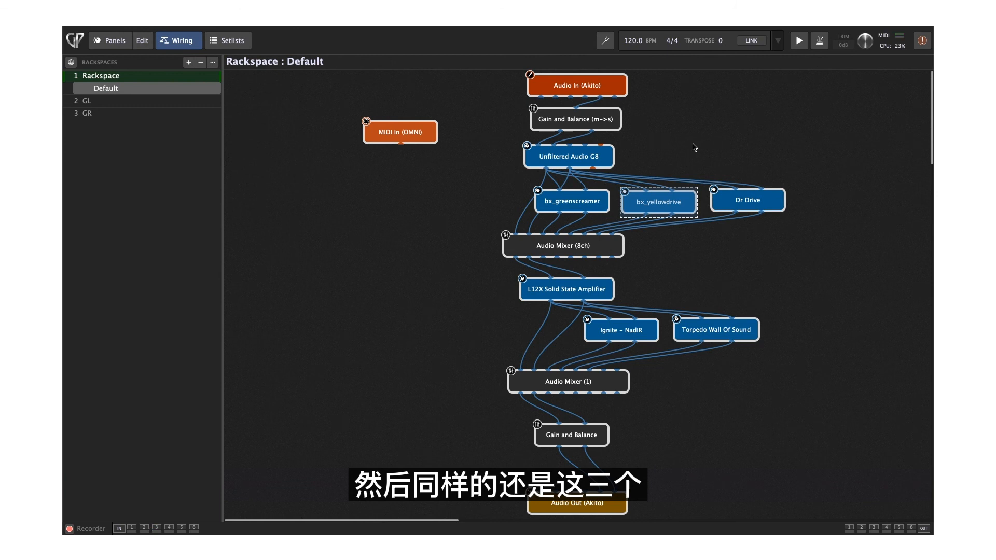
double_click(755, 201)
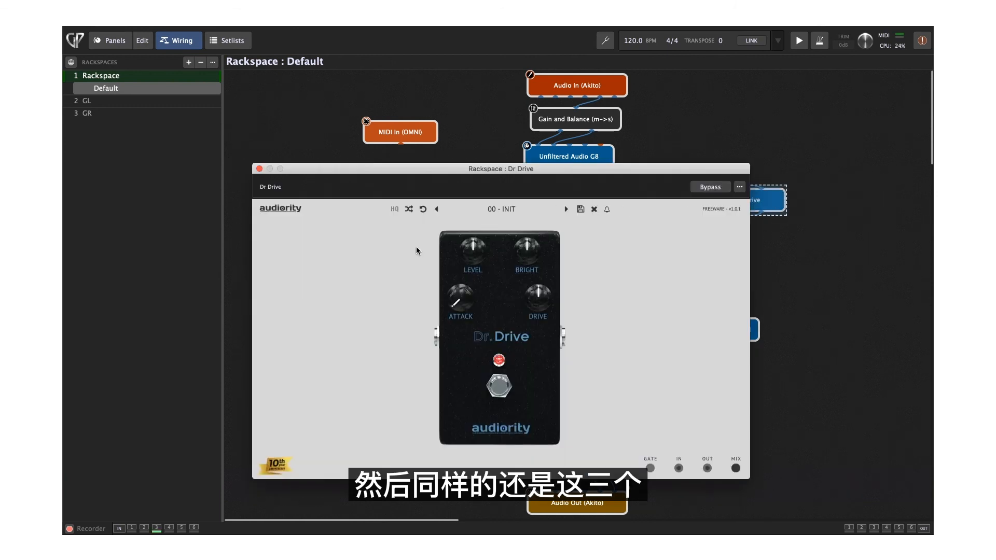
click(260, 169)
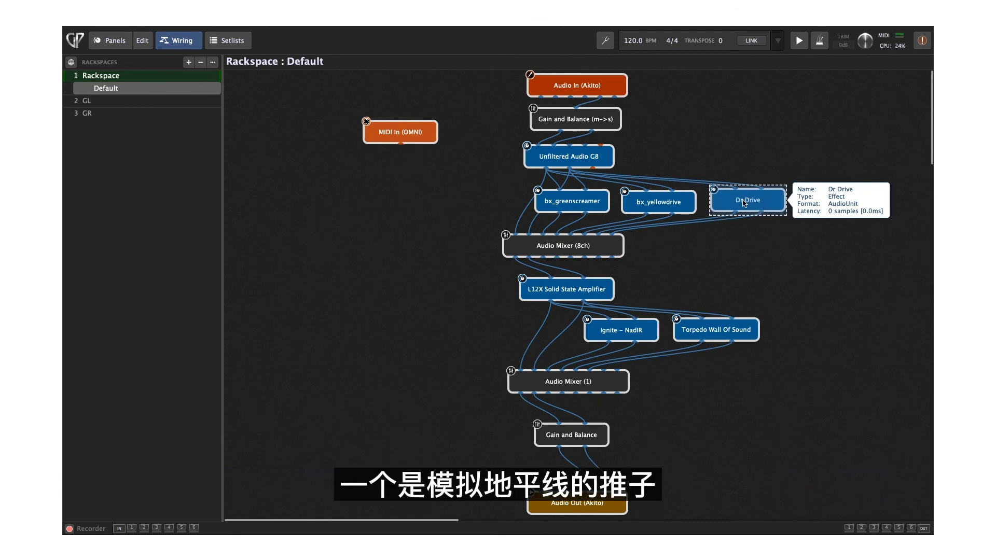
- Check the channel mutes in the Audio Mixer (8ch) before the amp, then view the L12X amplifier it feeds
double_click(573, 248)
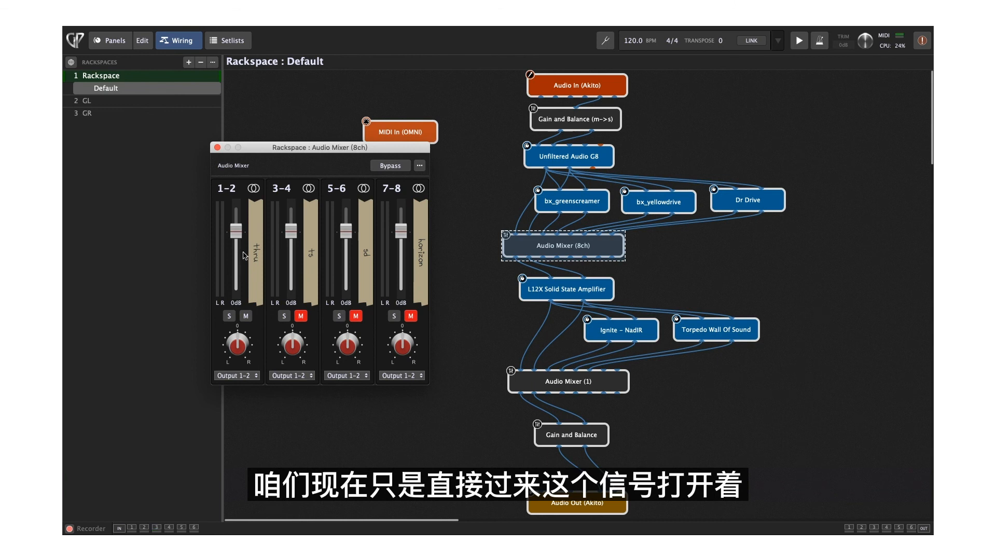
click(218, 147)
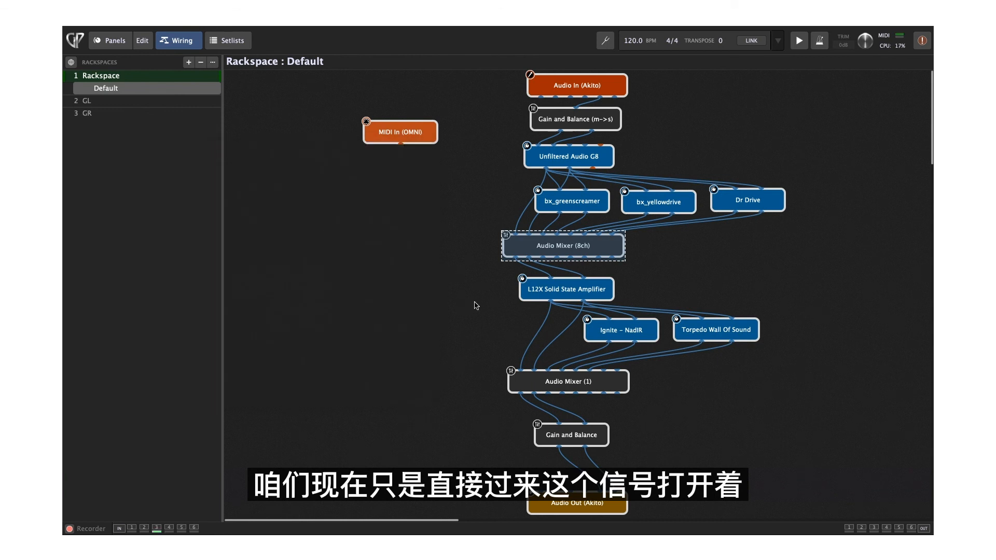
click(570, 297)
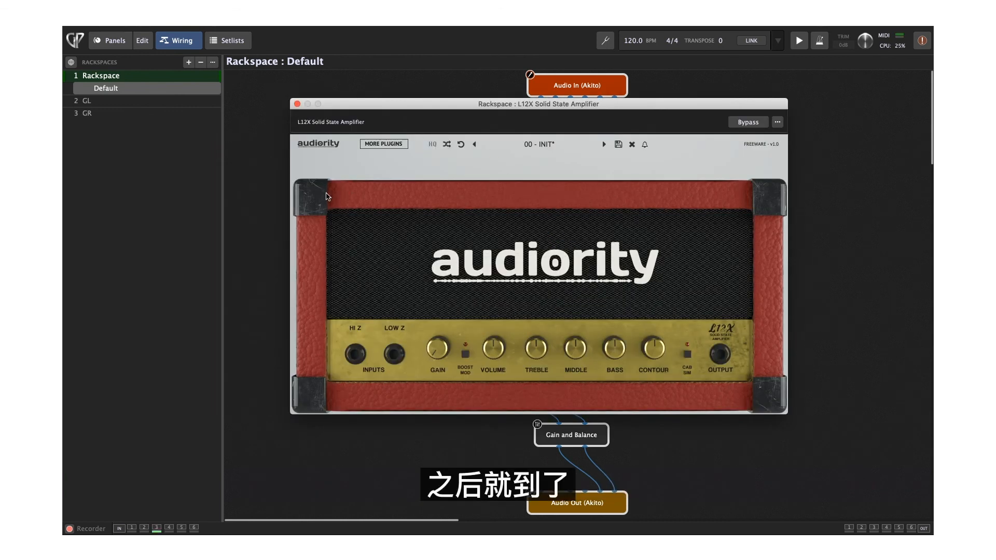
click(297, 103)
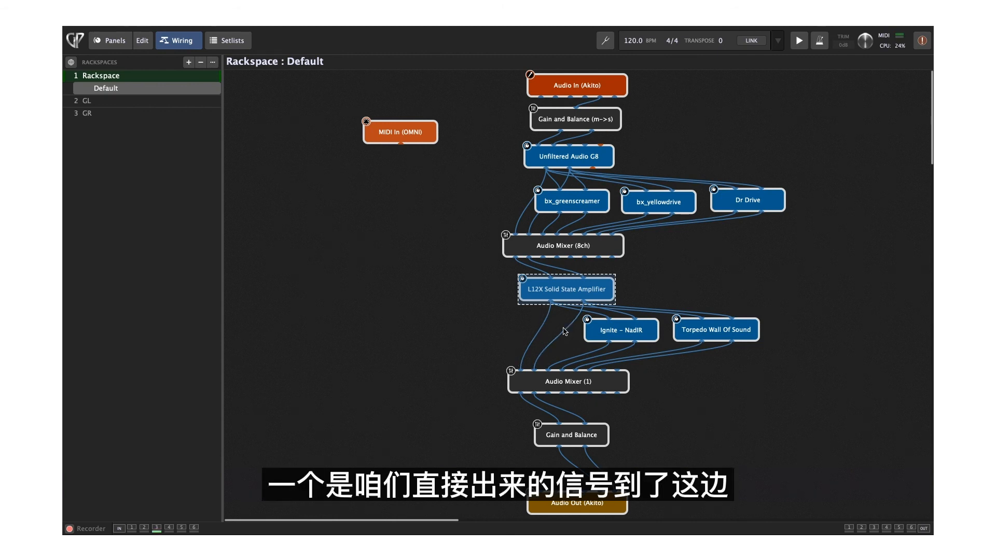
- Open Audio Mixer (1) to check its thru, IR and TW channels, then view the Ignite NadIR cabinet loader
double_click(530, 378)
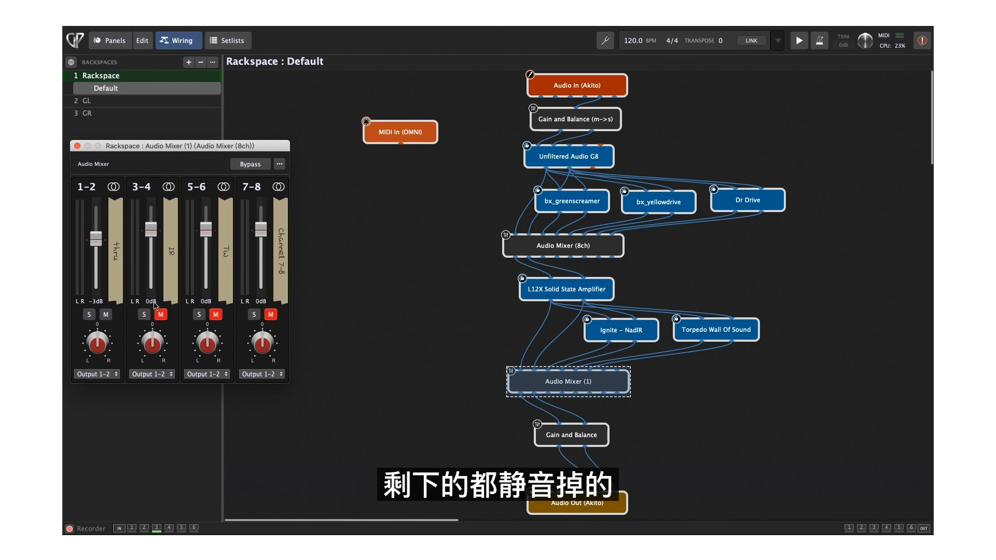
double_click(621, 331)
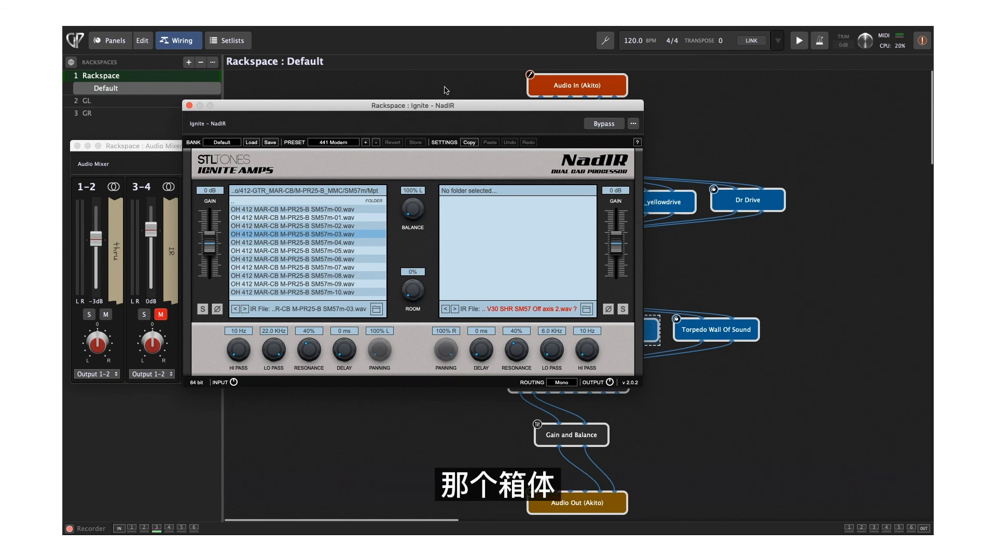
click(189, 106)
- Revisit the L12X amplifier's front panel to check its own cab sim switch, then close it
click(572, 290)
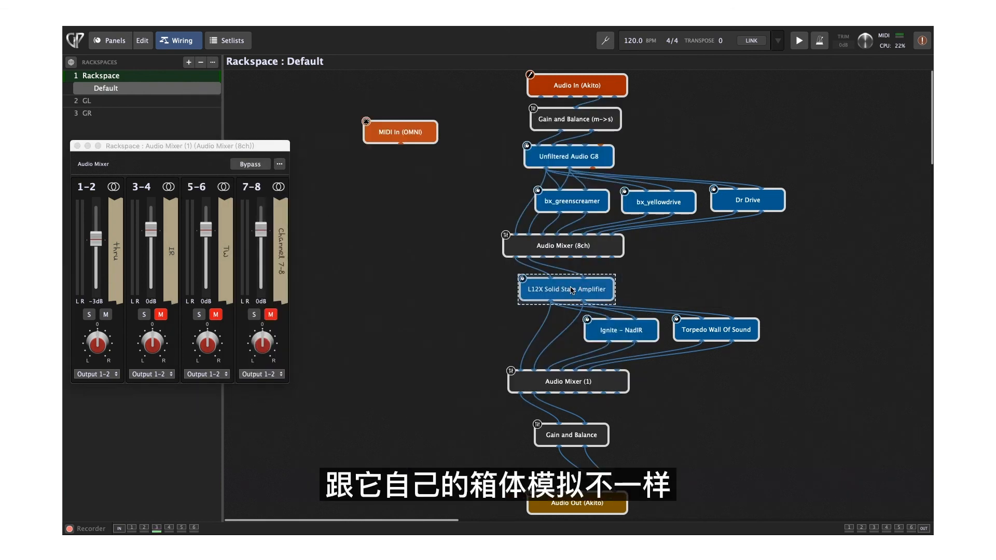
double_click(572, 292)
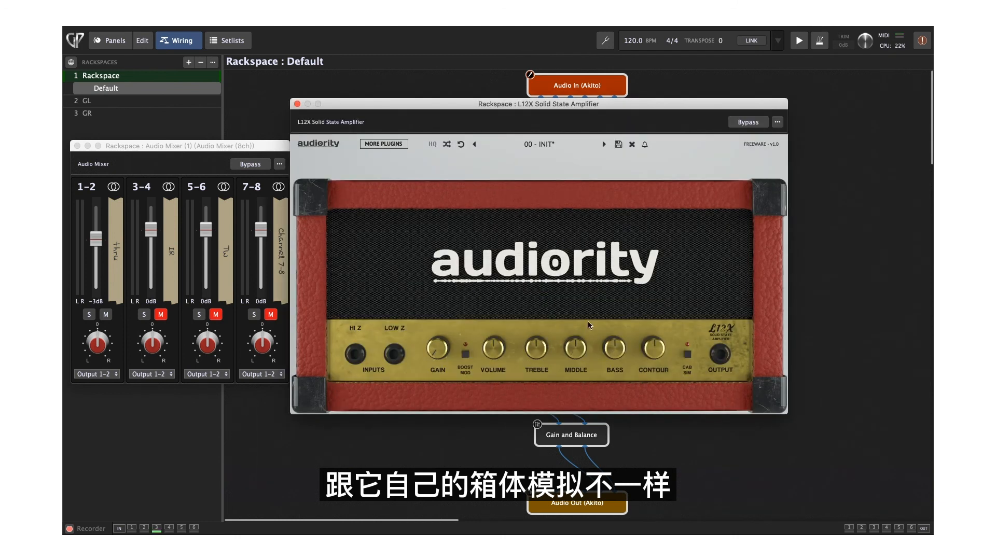
click(297, 103)
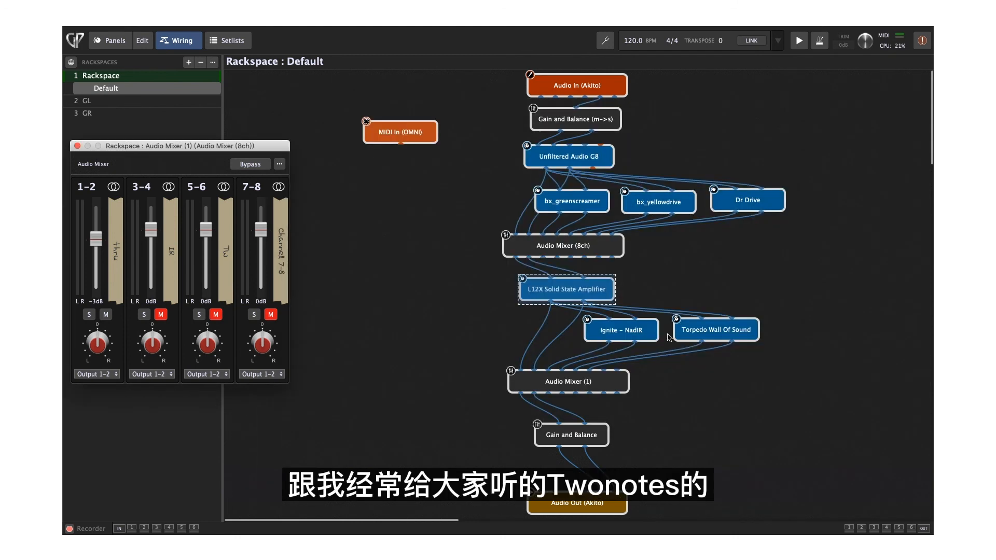
- View the Torpedo Wall Of Sound cabinet simulator, then close its window
click(718, 335)
double_click(718, 335)
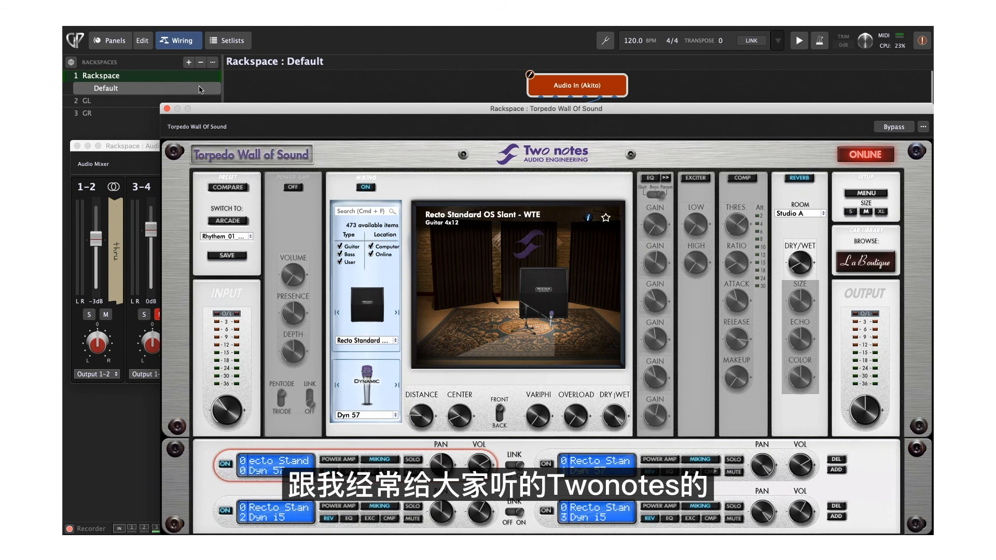
click(167, 108)
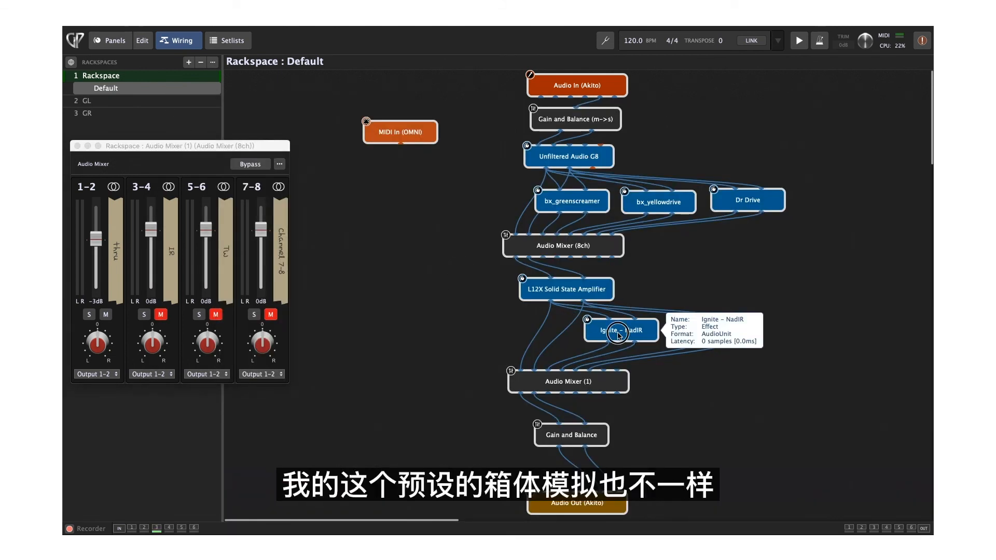
- Check which Marshall cabinet impulse response is loaded in Ignite NadIR, then close its window
click(591, 332)
double_click(590, 331)
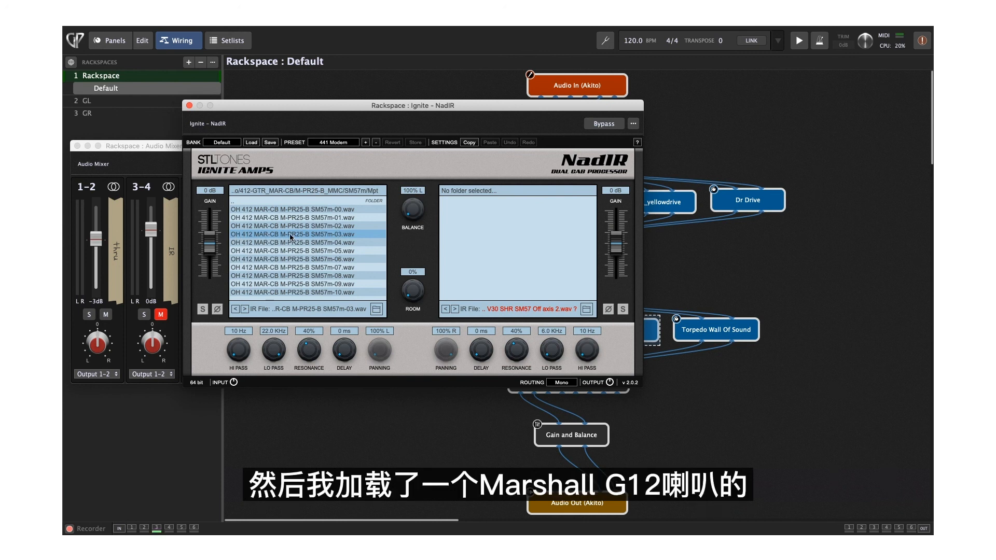
click(189, 105)
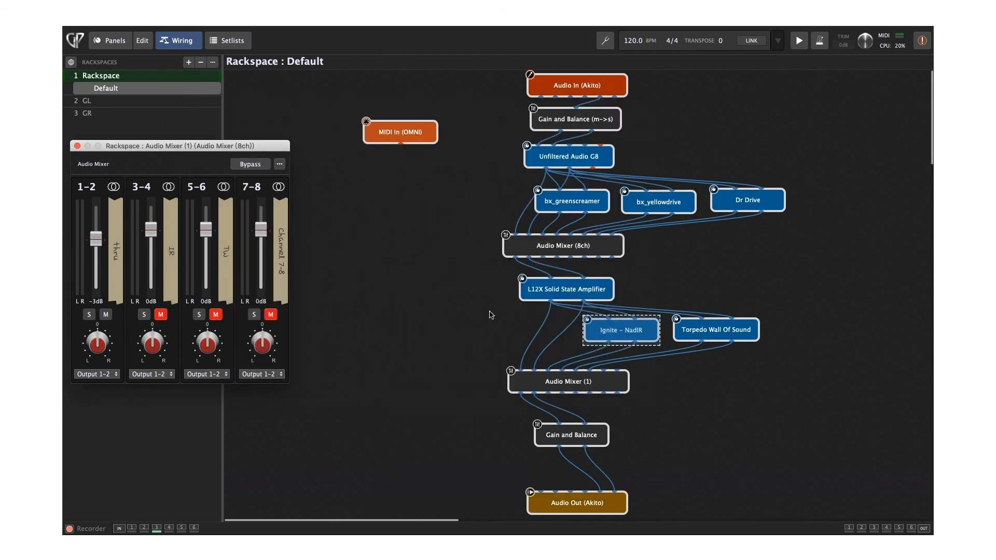
- Examine the cabinet preset in Torpedo Wall Of Sound, then close it and the Audio Mixer (1) window
click(709, 331)
double_click(709, 331)
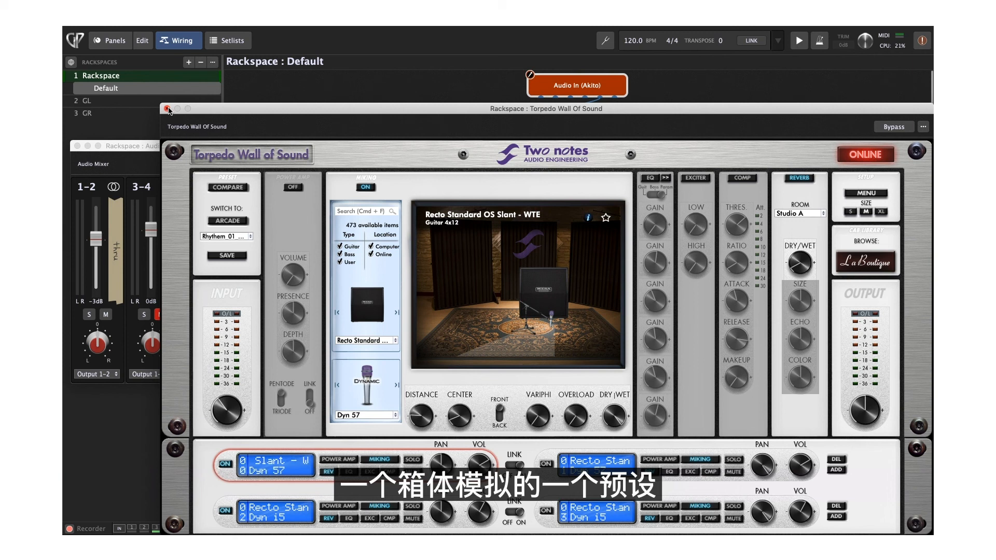
click(167, 109)
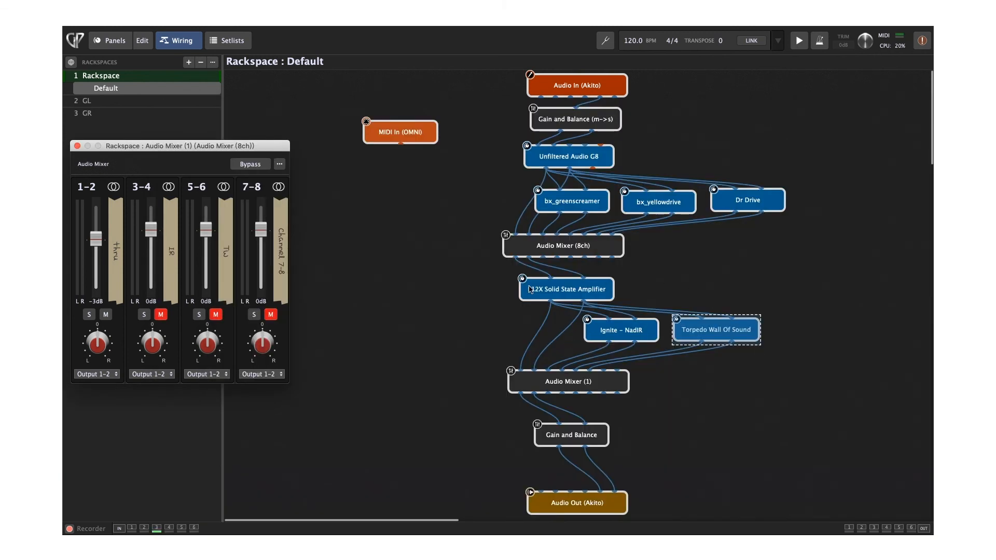
click(77, 146)
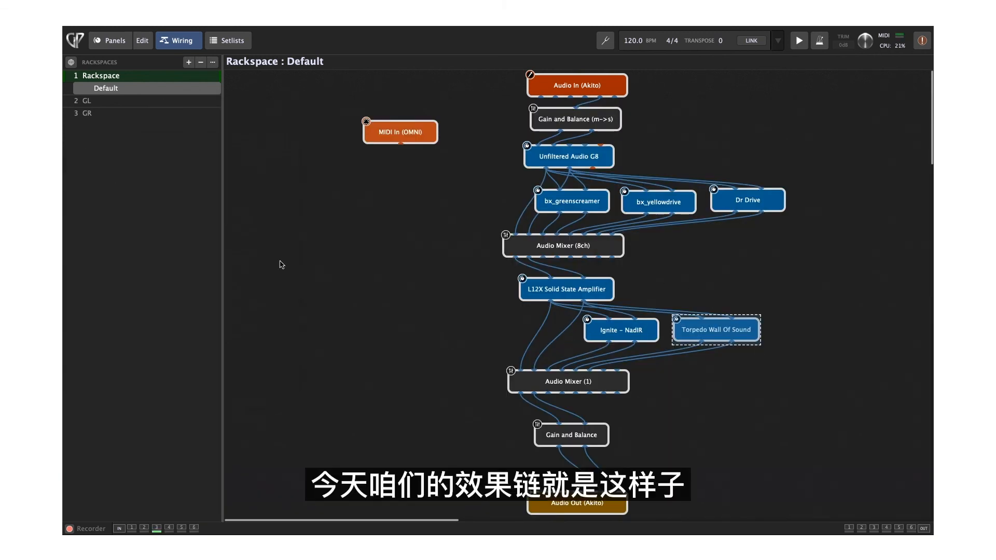
- Open the L12X Solid State Amplifier and load its factory preset Cab INIT
click(553, 291)
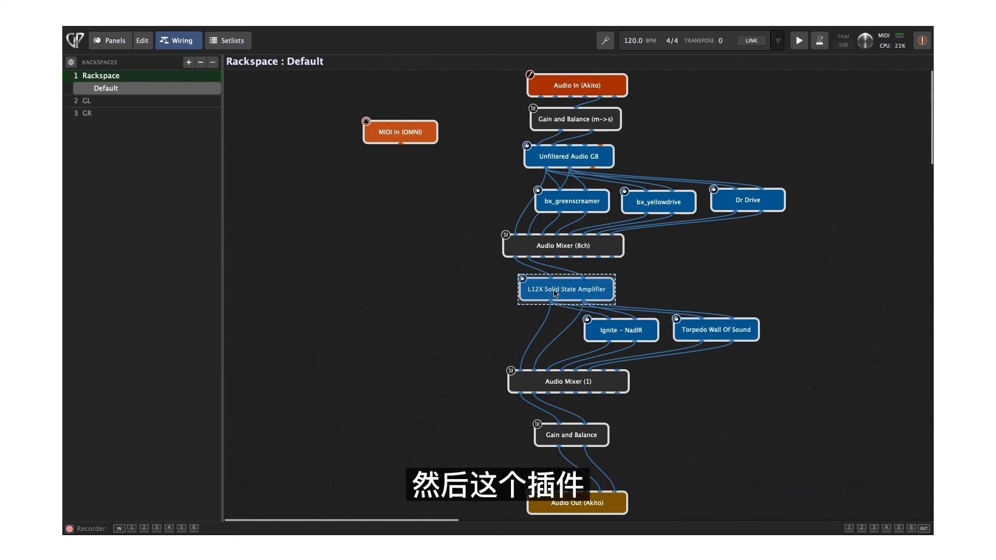
double_click(555, 291)
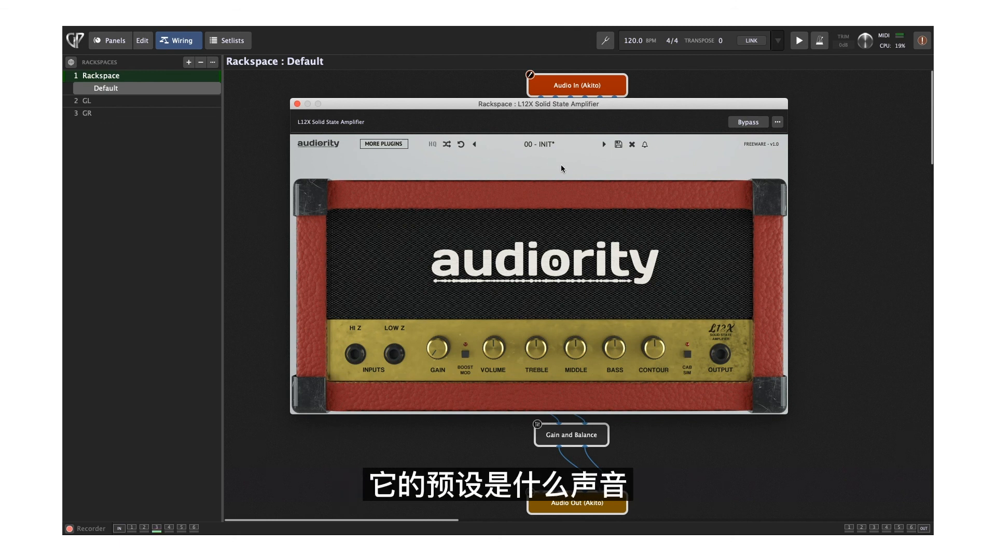
click(546, 151)
mouse_move(589, 161)
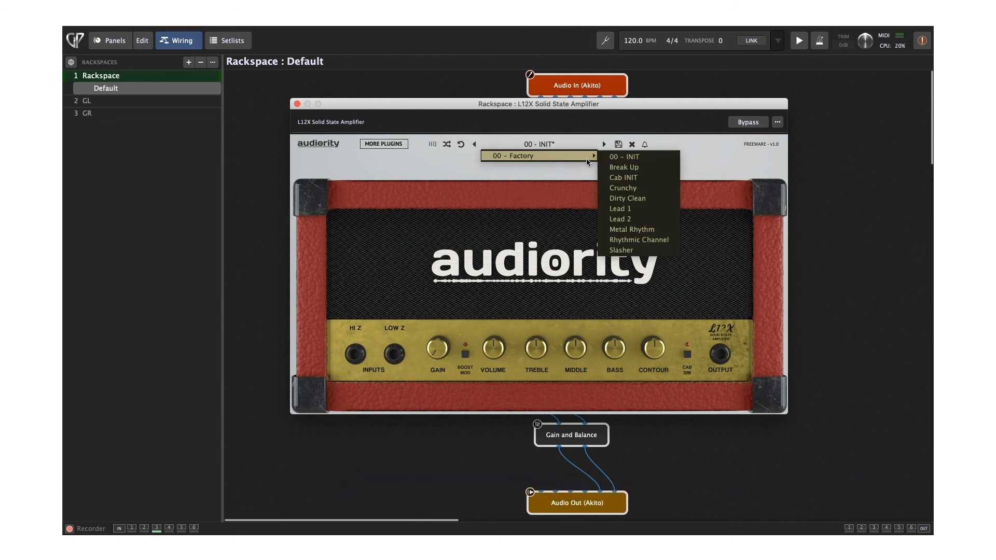
click(624, 179)
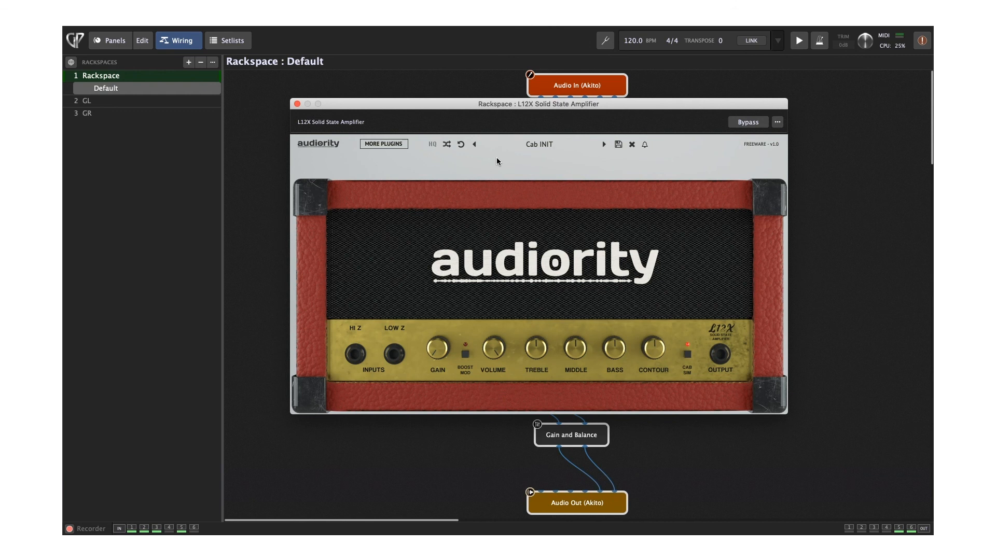
- Load the factory preset Lead 1 in the L12X amplifier
click(539, 145)
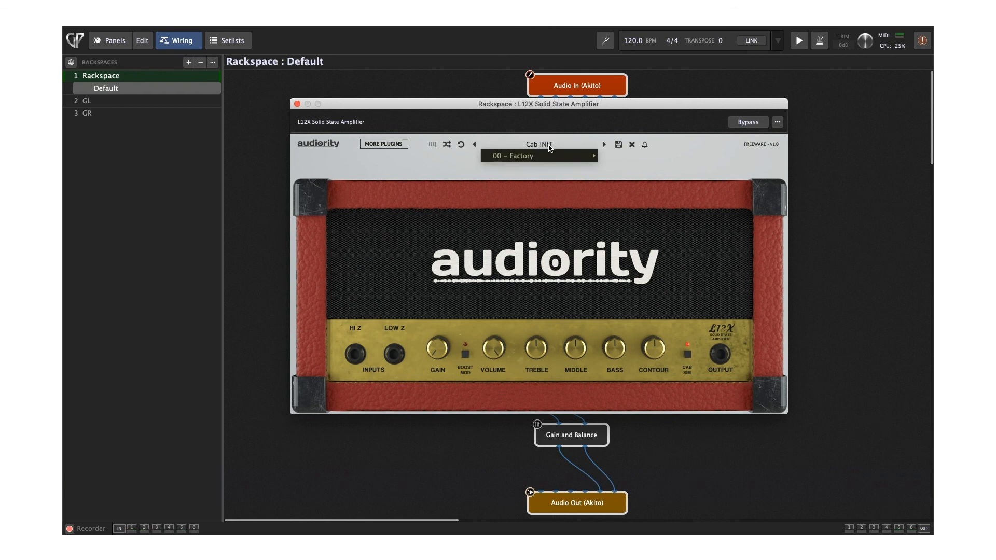
mouse_move(568, 156)
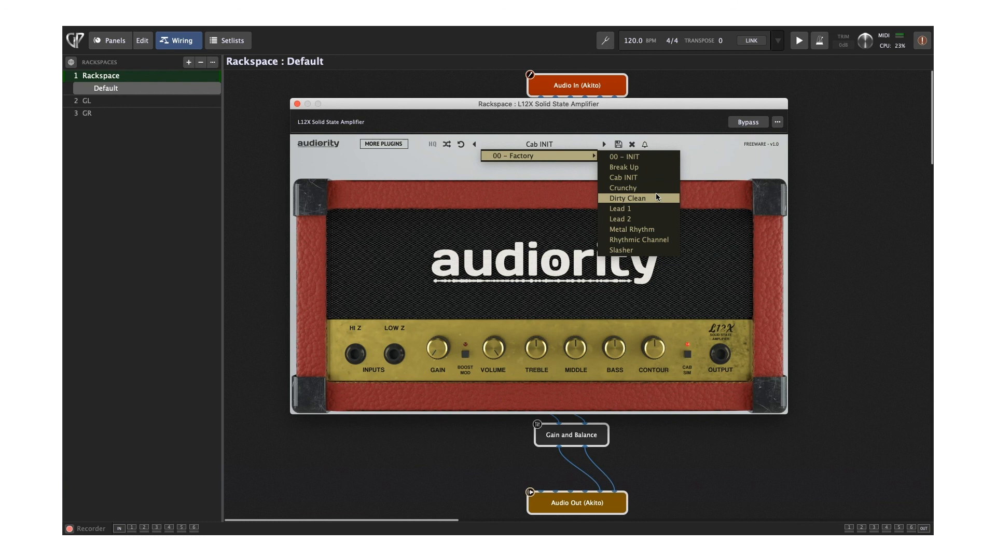
click(652, 209)
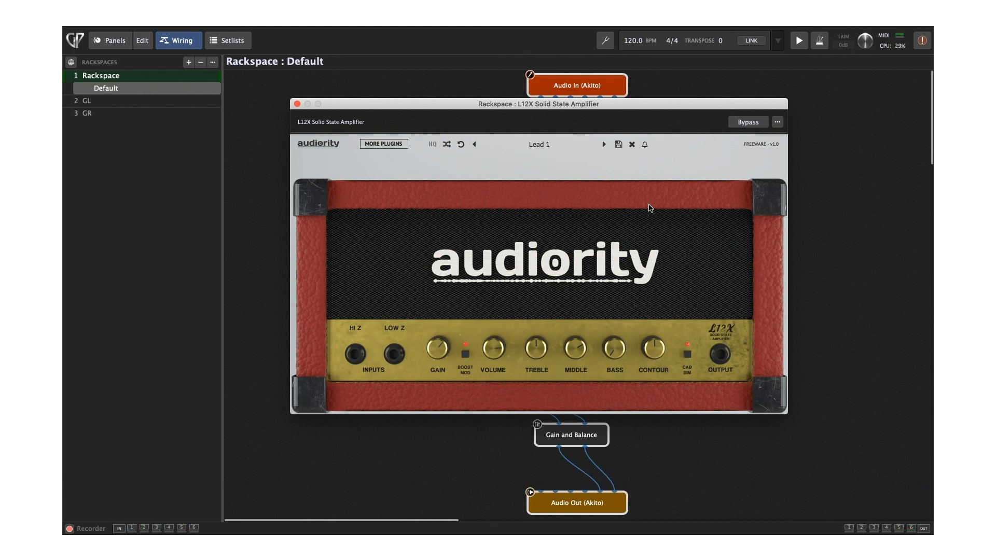
- Audition the L12X factory presets Metal Rhythm and Rhythmic Channel one after the other
click(539, 144)
mouse_move(581, 155)
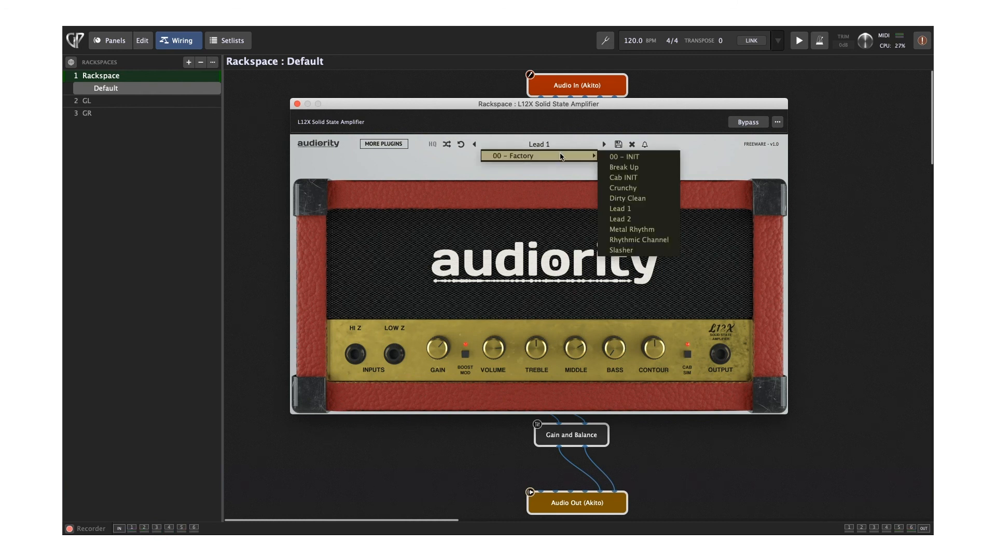
click(627, 230)
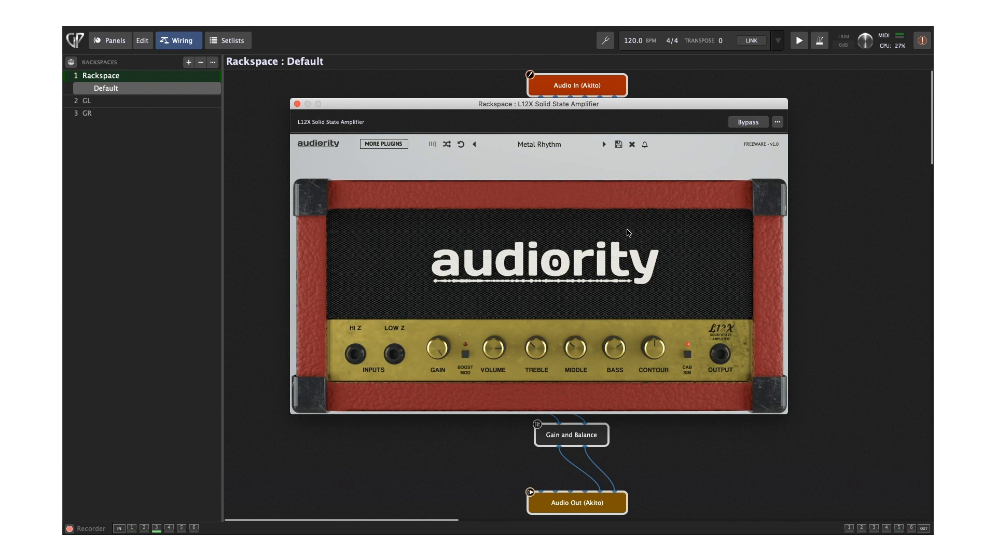
click(566, 143)
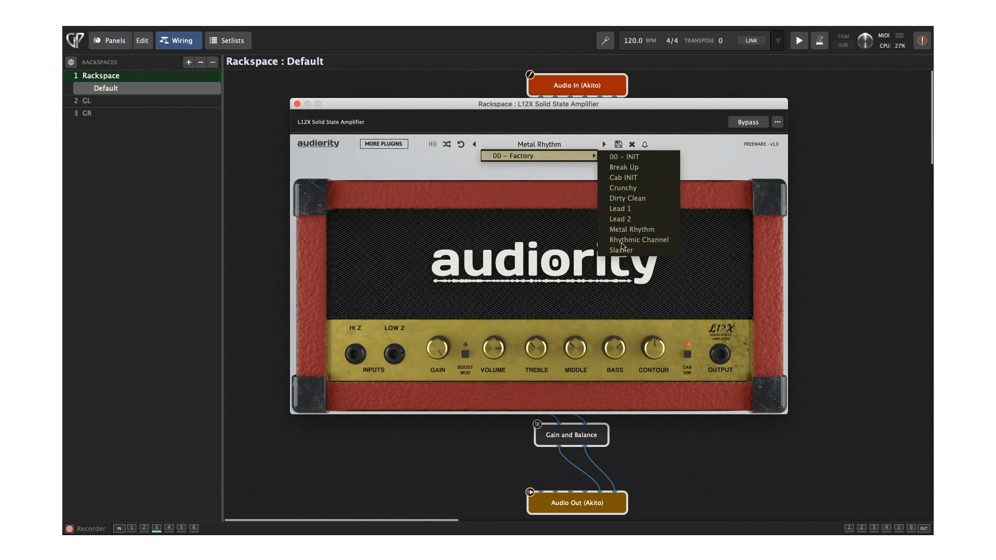
click(638, 240)
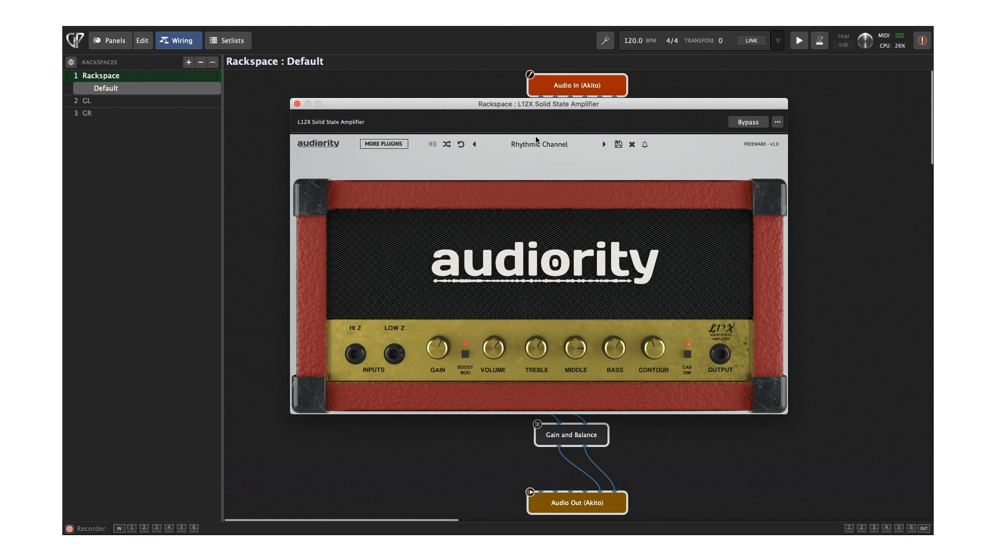
- Load the factory preset Crunchy in the L12X amplifier and raise its Gain in two stages
click(536, 140)
mouse_move(580, 156)
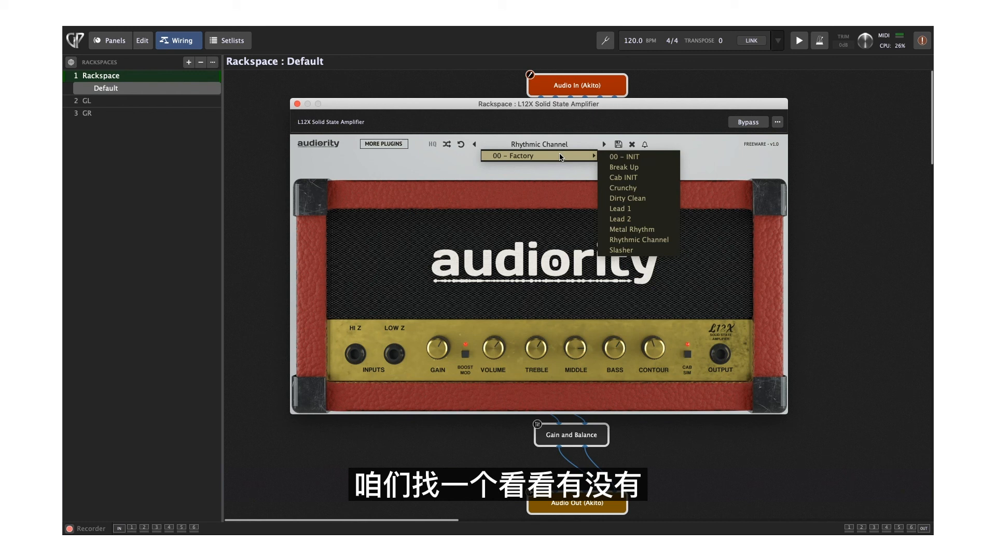
click(647, 188)
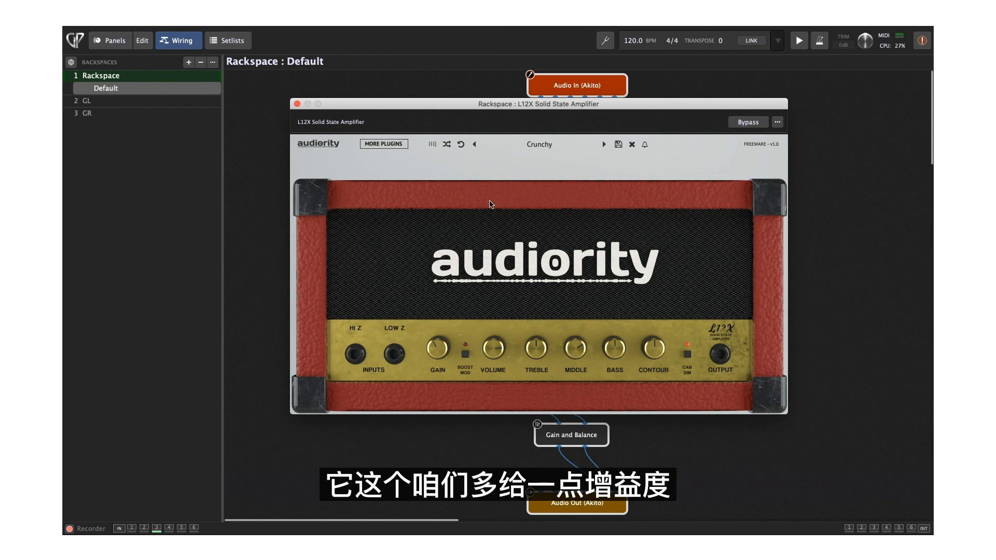
drag(439, 343, 444, 334)
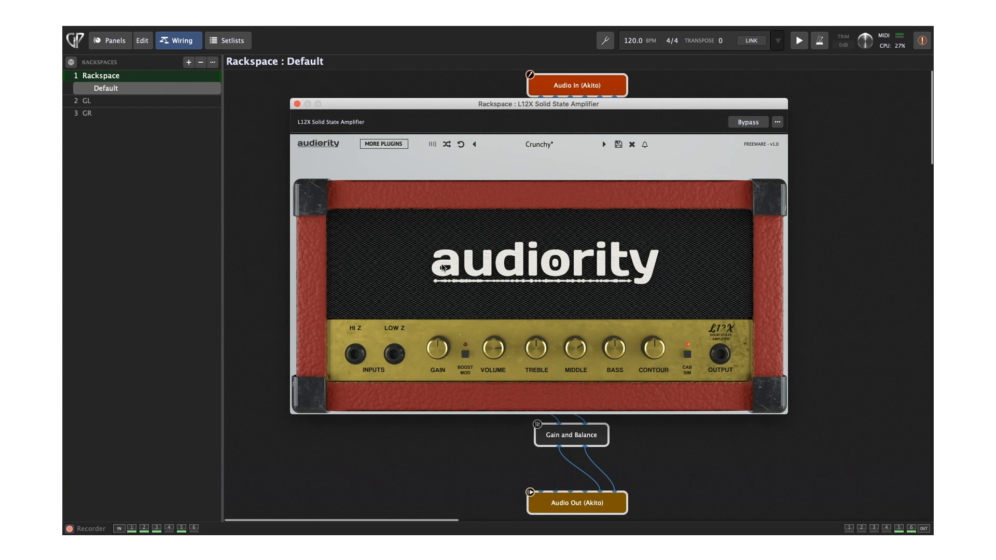
drag(435, 347, 438, 331)
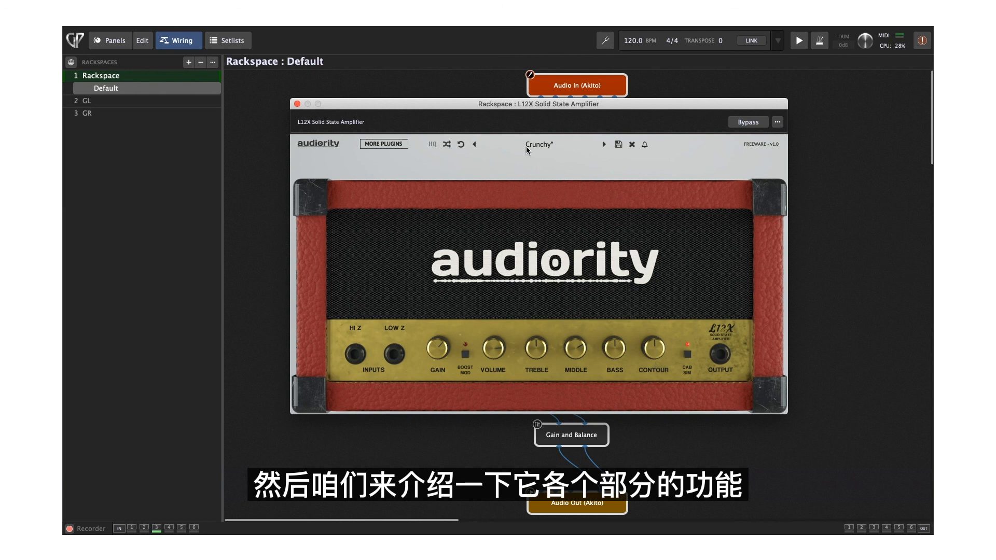
- Load the factory preset 00 - INIT in the L12X amplifier
click(546, 140)
mouse_move(561, 157)
click(617, 155)
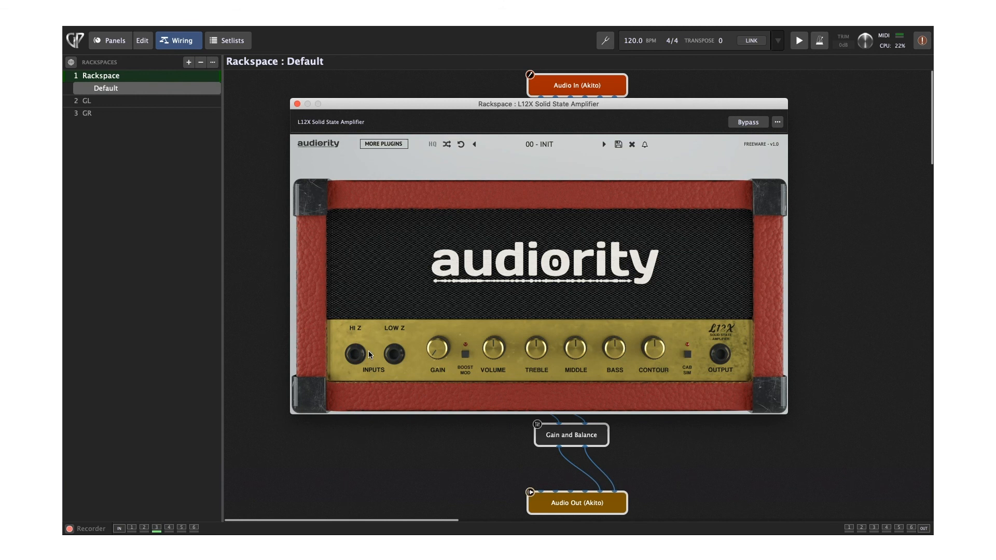
- Examine the amplifier's input jacks, Gain, Boost Mod, Volume, three EQ knobs and Contour control
mouse_move(448, 353)
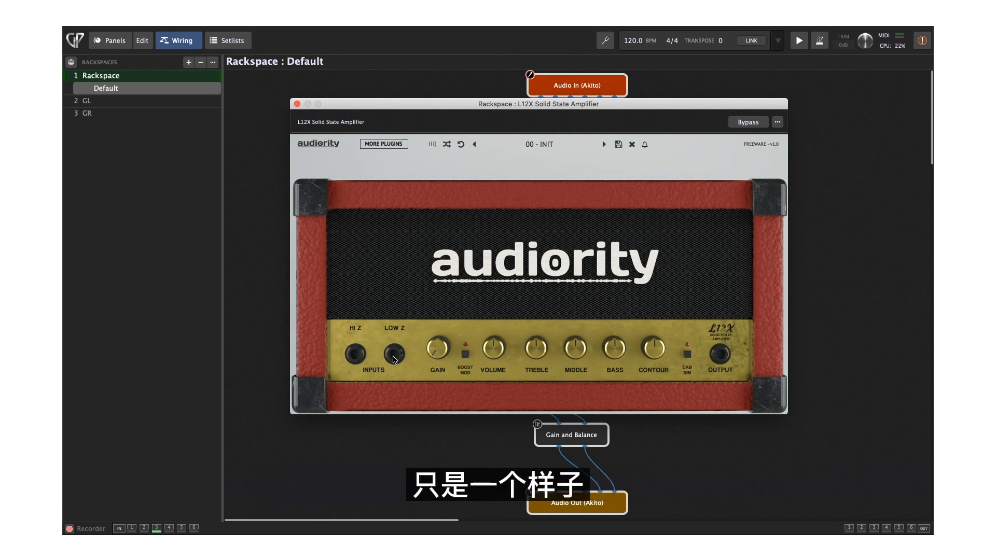
mouse_move(436, 369)
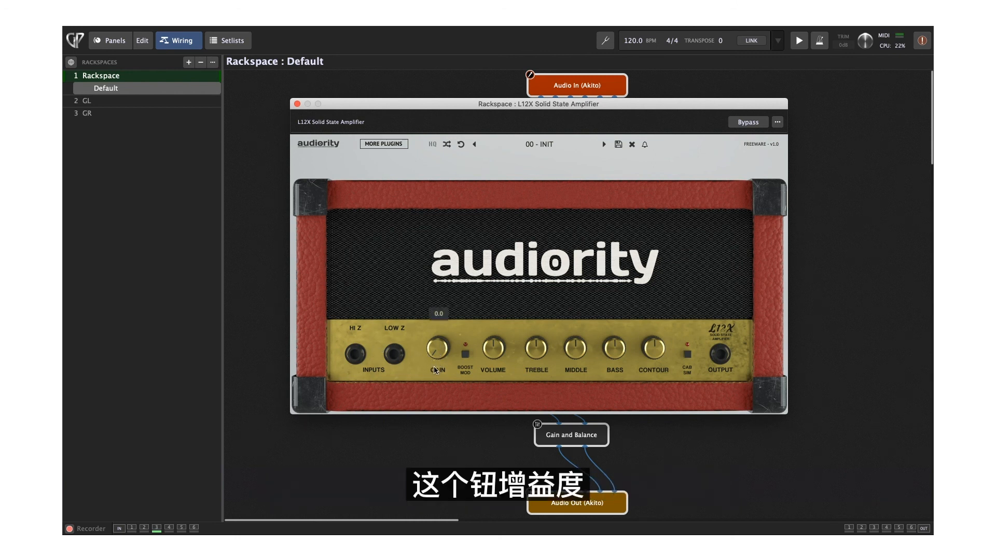
click(465, 355)
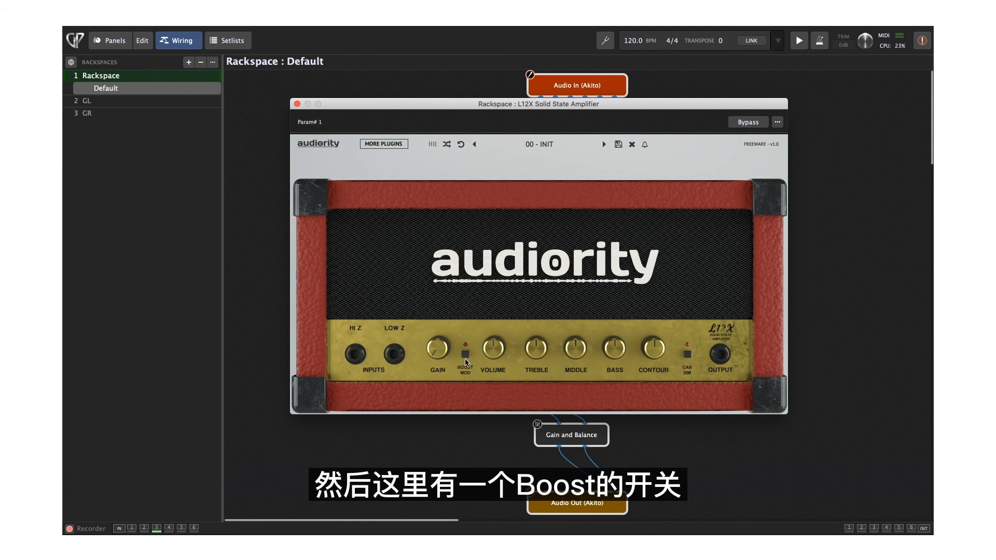
mouse_move(498, 353)
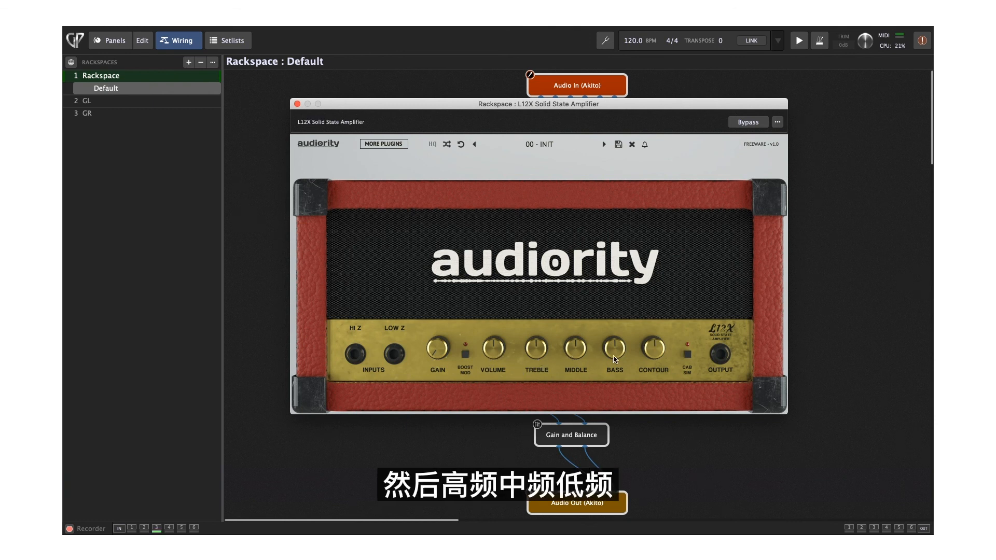
mouse_move(550, 356)
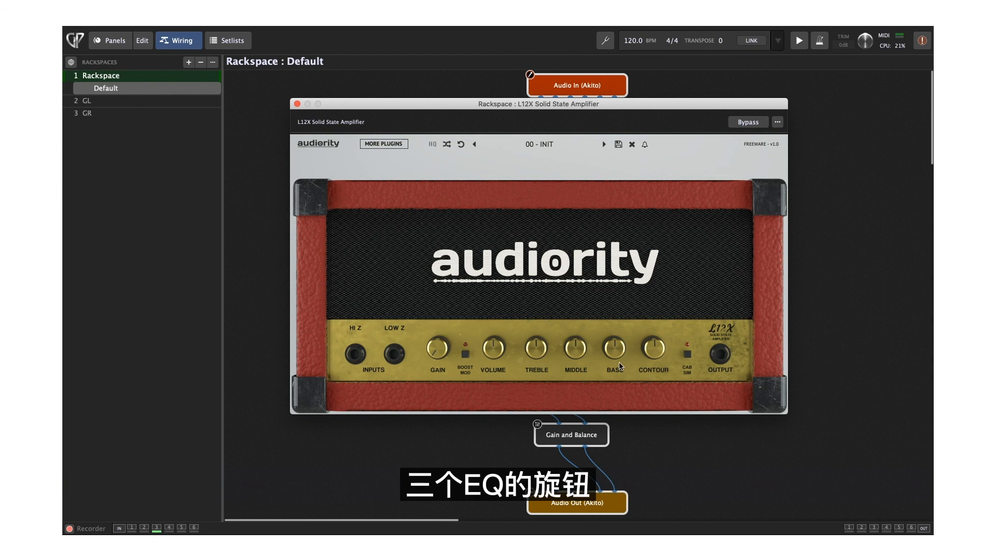
mouse_move(656, 347)
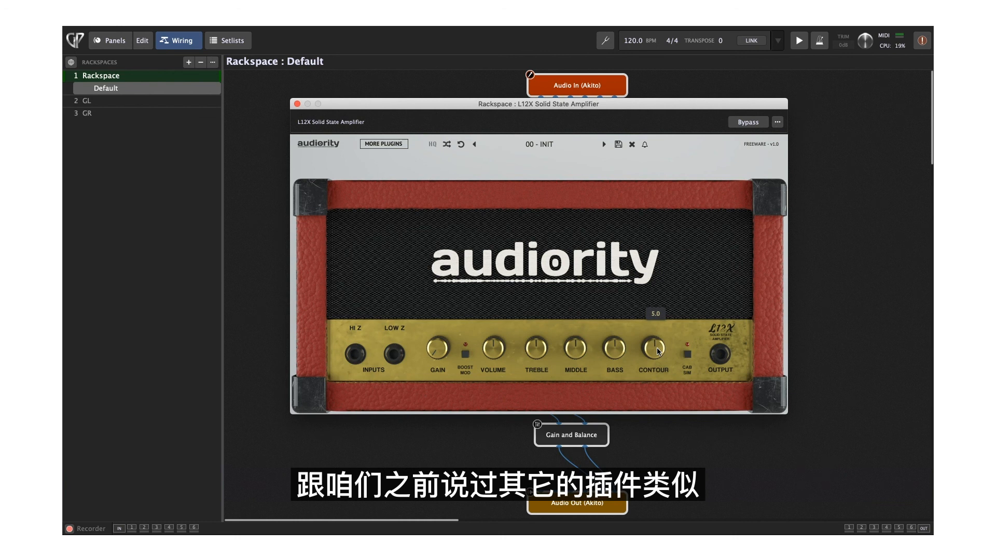
- Try the Contour around 7.7 and return it to 4.9, then raise the Gain with the cabinet simulation enabled
drag(657, 348, 667, 324)
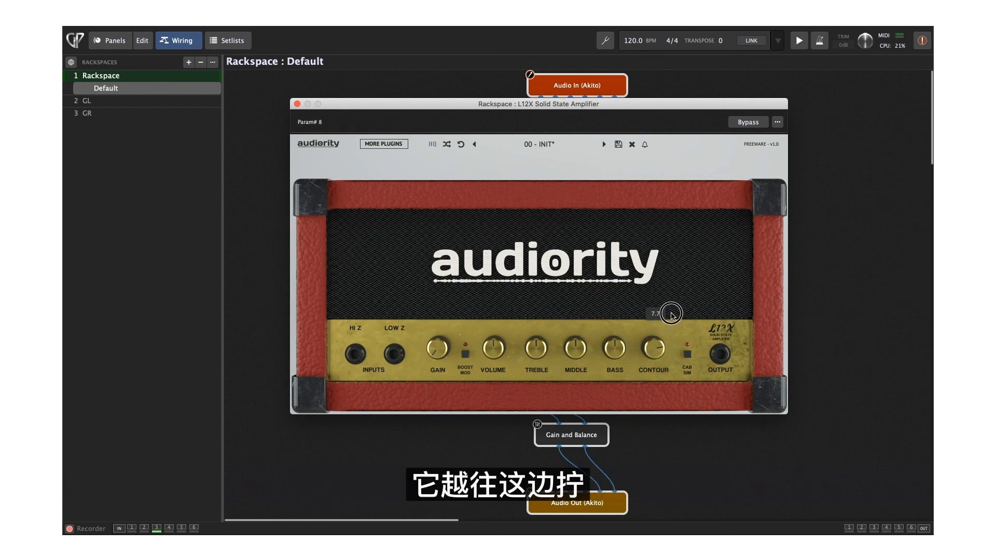
drag(433, 341, 467, 250)
mouse_move(655, 347)
mouse_down()
mouse_move(673, 290)
mouse_move(668, 340)
mouse_up()
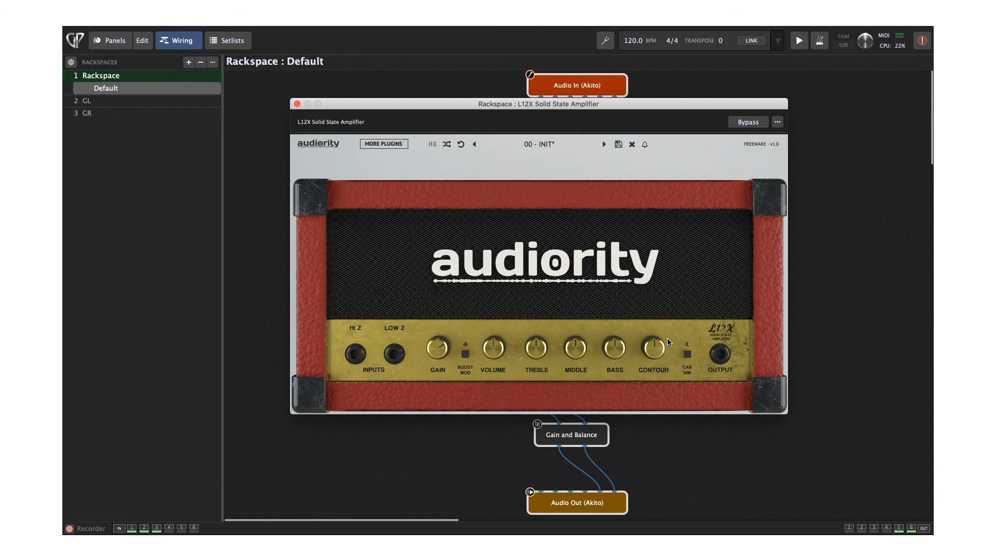
click(688, 355)
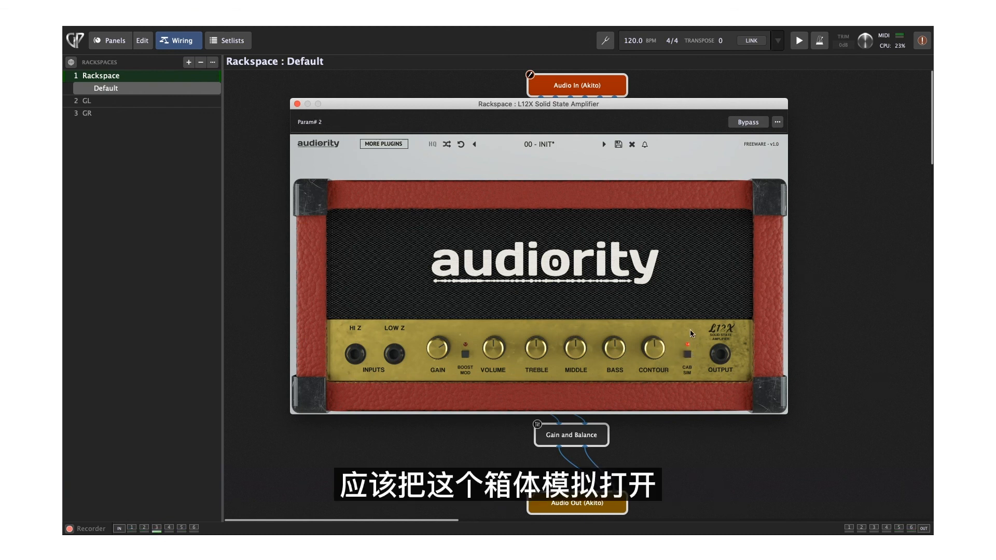
mouse_move(656, 350)
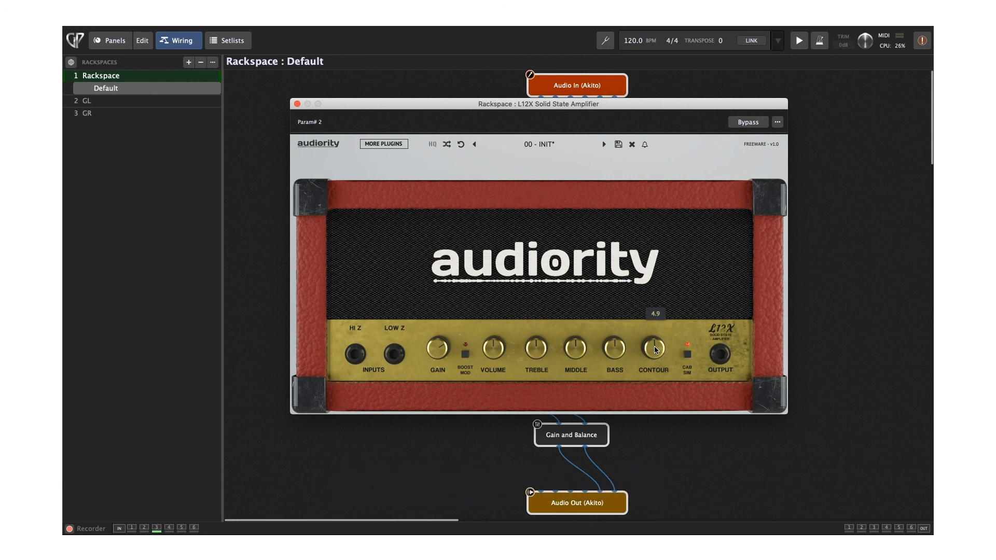
click(433, 343)
drag(433, 342, 436, 338)
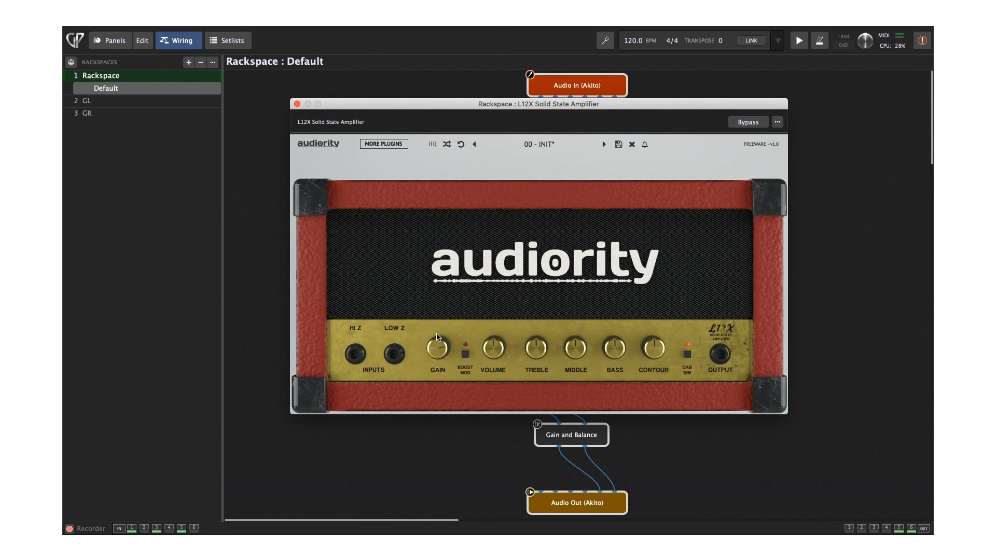
- Sweep the Contour knob up and down to compare its tonal effect, leaving it at a low setting
drag(652, 353, 660, 296)
drag(652, 346, 634, 441)
mouse_move(621, 362)
mouse_move(653, 349)
mouse_down()
mouse_move(677, 246)
mouse_move(668, 335)
mouse_up()
mouse_move(667, 339)
mouse_down()
mouse_move(659, 337)
mouse_move(673, 253)
mouse_move(660, 344)
mouse_up()
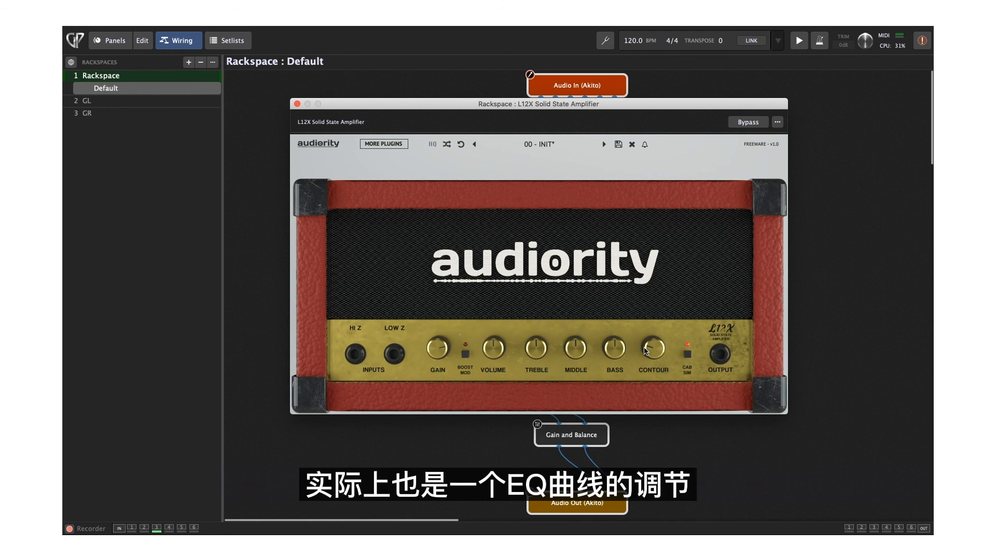
- Raise the Volume slightly and compare the amplifier's sound with HQ mode on and off, leaving HQ off
mouse_move(663, 343)
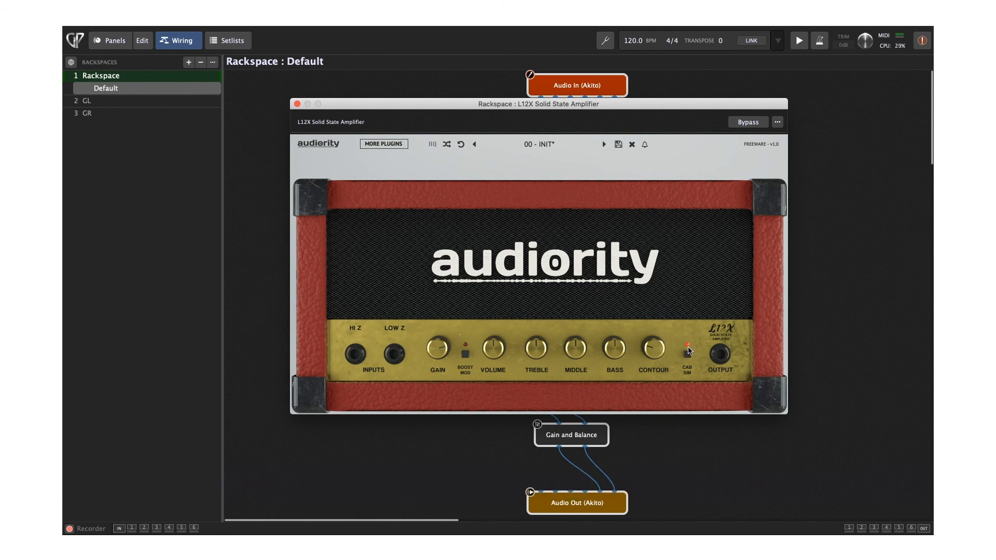
click(688, 354)
click(432, 145)
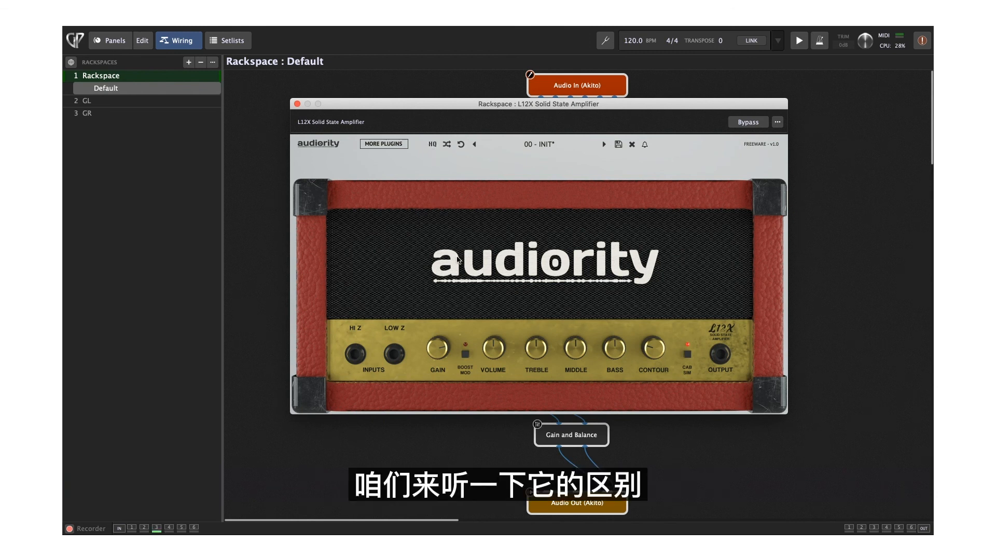
drag(492, 342, 498, 312)
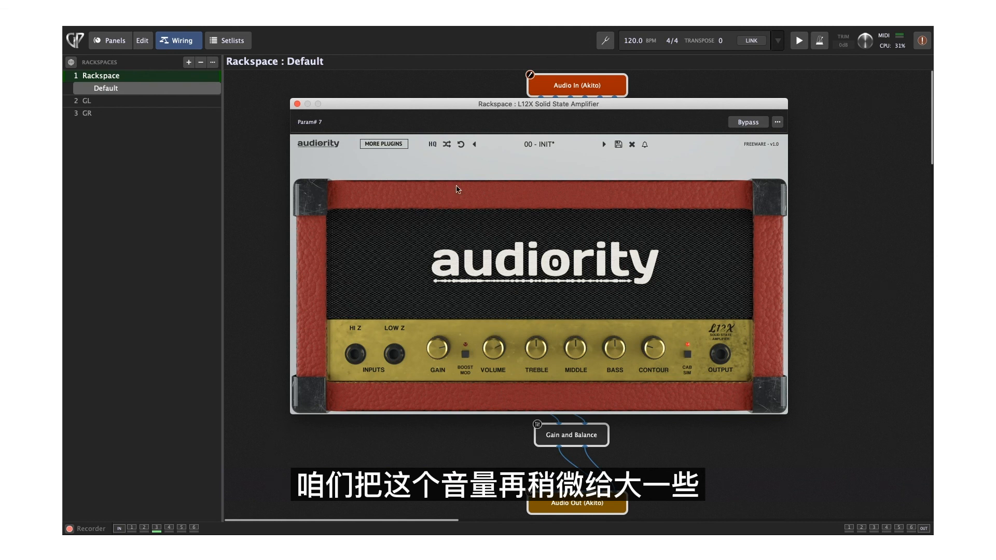
click(433, 145)
click(432, 145)
click(432, 145)
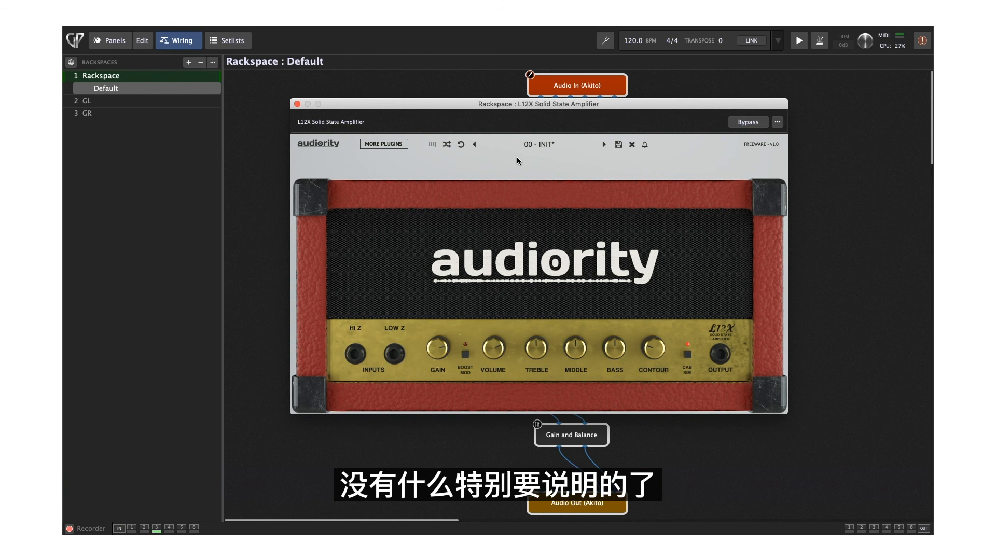
- Look over the list of factory presets, then close it without loading one
click(559, 156)
mouse_move(571, 156)
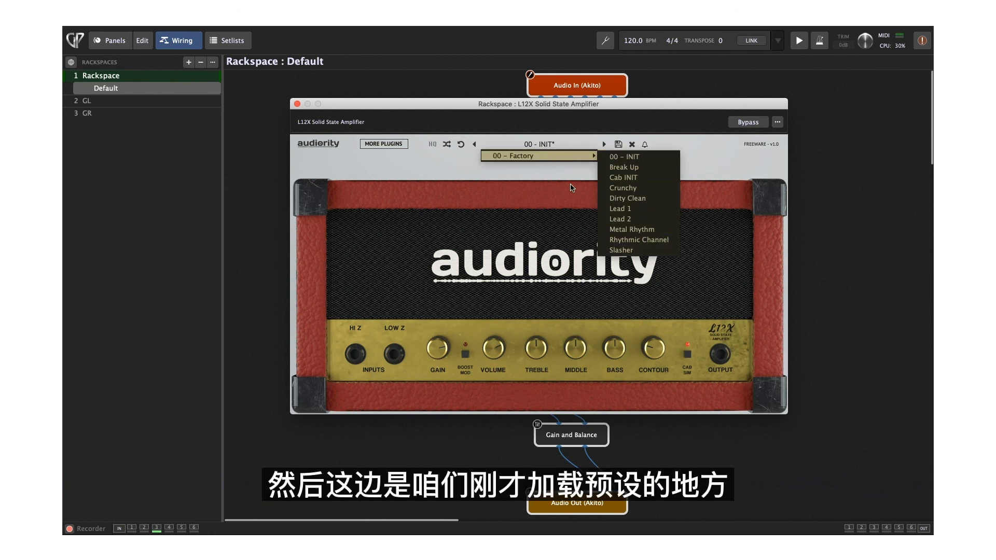
click(544, 169)
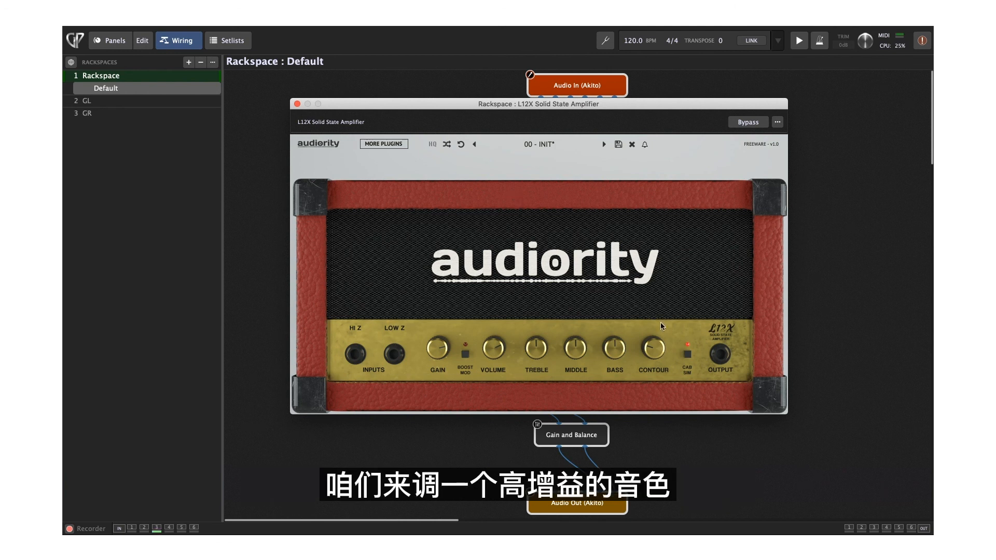
- Reload the factory preset 00 - INIT and adjust the Treble and Bass as the basis of a high-gain tone
mouse_move(653, 347)
drag(655, 350, 655, 319)
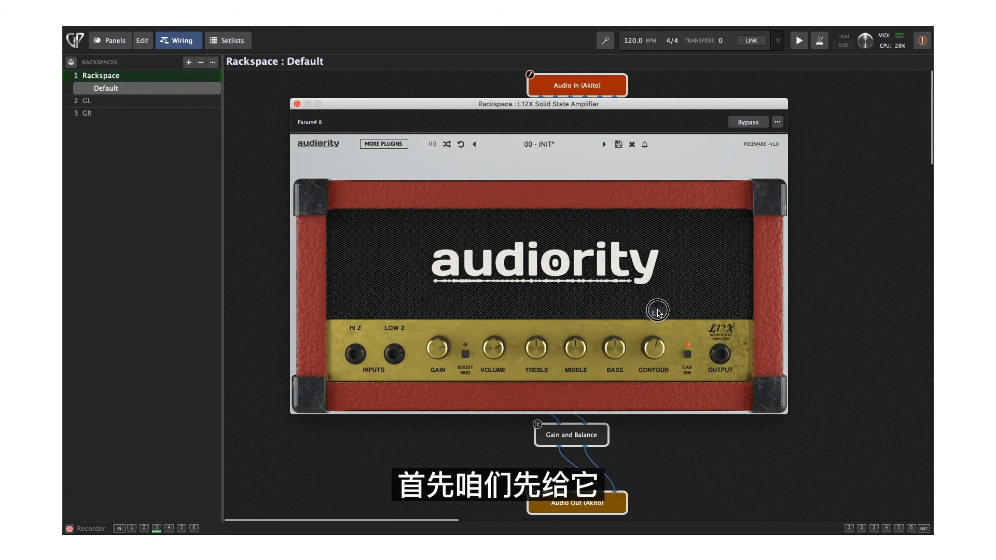
click(566, 146)
mouse_move(571, 154)
click(622, 154)
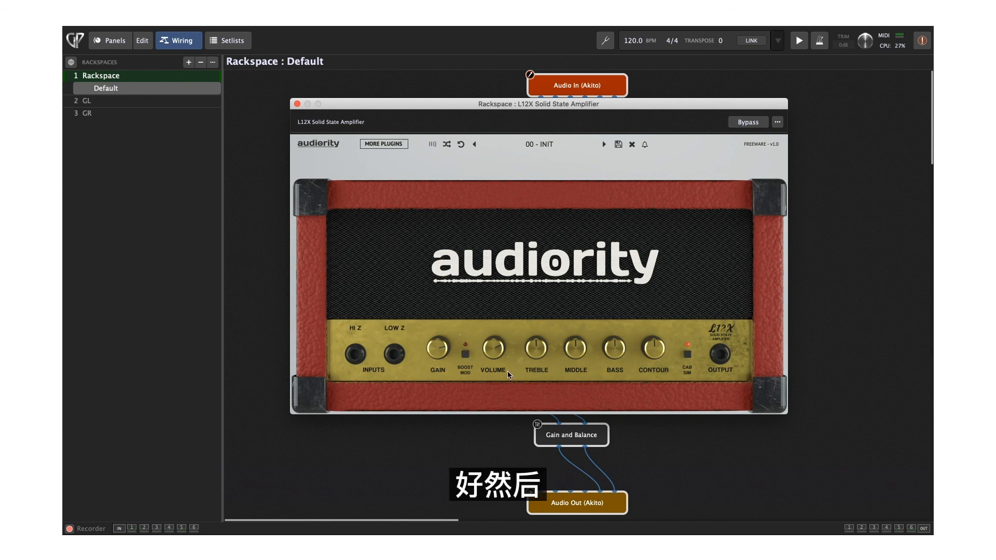
drag(537, 348, 614, 363)
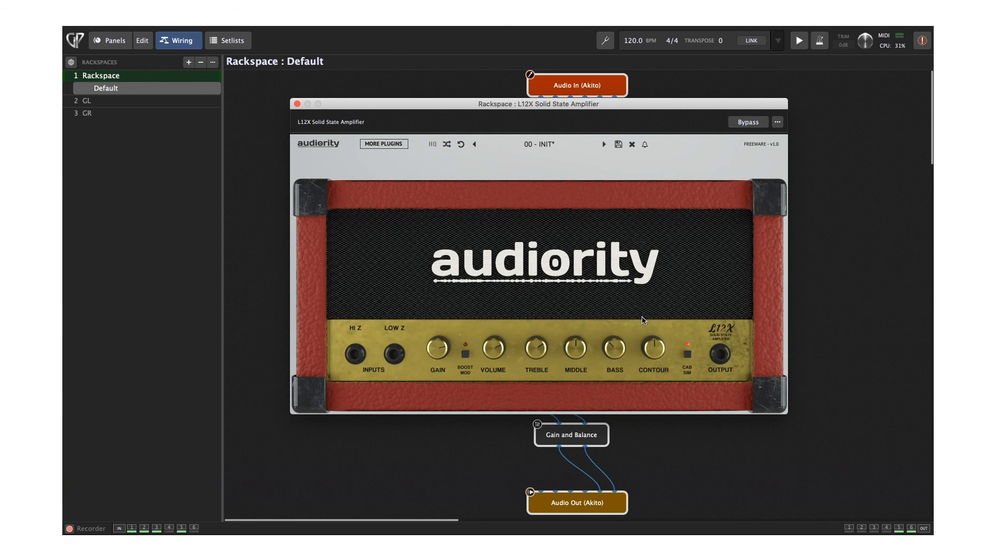
- Turn on Boost Mod and rebalance the Gain for the high-gain tone
drag(437, 349, 444, 286)
drag(437, 348, 432, 404)
click(465, 354)
click(444, 349)
click(445, 334)
click(456, 181)
mouse_move(438, 348)
mouse_down()
mouse_move(435, 390)
mouse_move(439, 355)
mouse_up()
mouse_move(449, 325)
- Raise the Middle and Contour to finish shaping the high-gain tone
click(575, 348)
mouse_move(651, 347)
drag(651, 348, 662, 330)
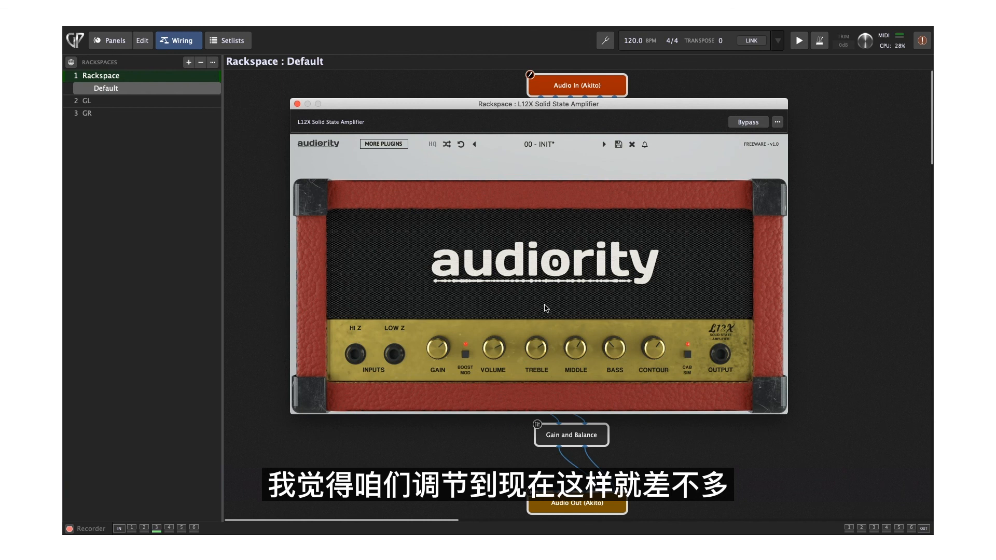
- Close the amplifier window, then mute the thru channel and unmute the ts channel in Audio Mixer (8ch)
mouse_move(439, 347)
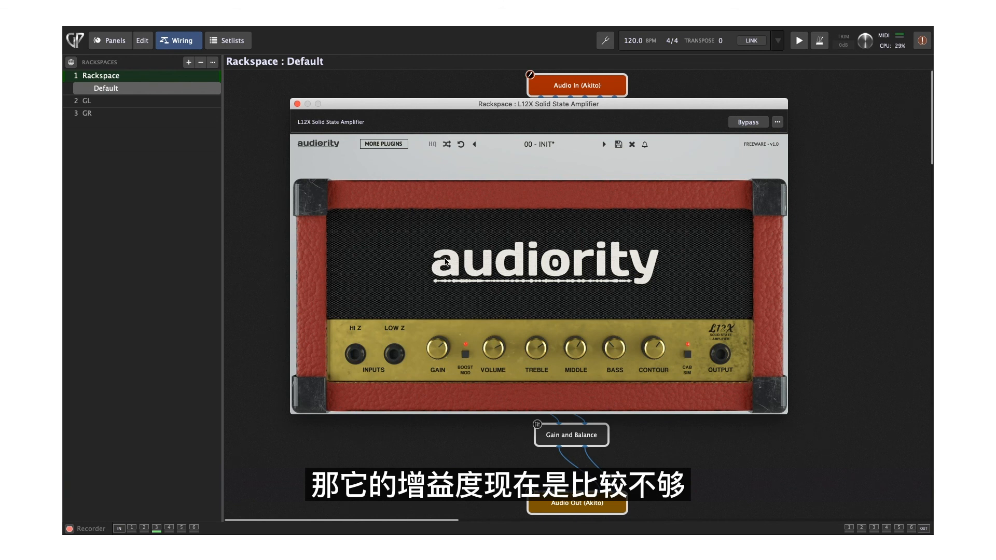
click(297, 105)
double_click(571, 247)
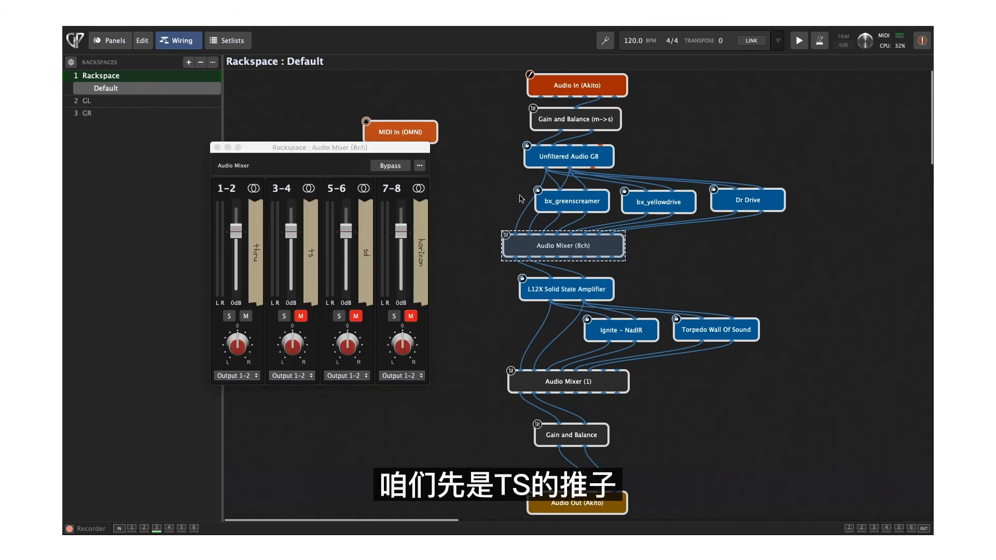
click(246, 316)
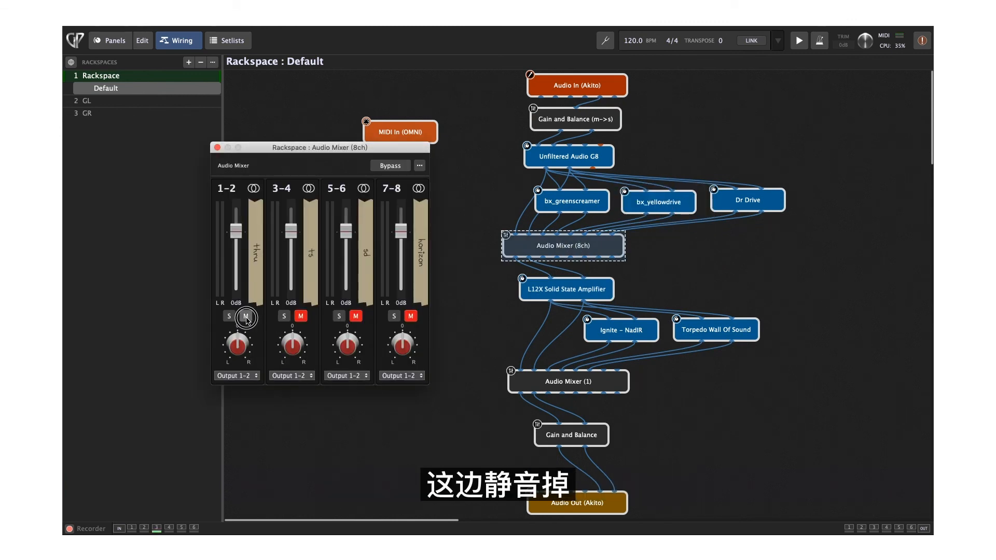
click(298, 316)
- Open the bx_greenscreamer pedal, audition it around its Tone control, and close its window
double_click(571, 202)
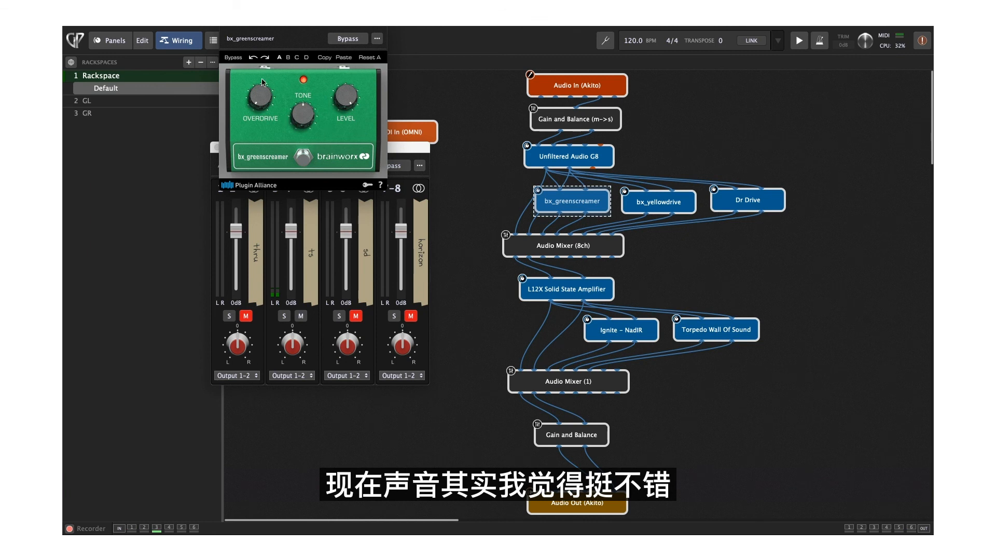
drag(313, 111, 310, 94)
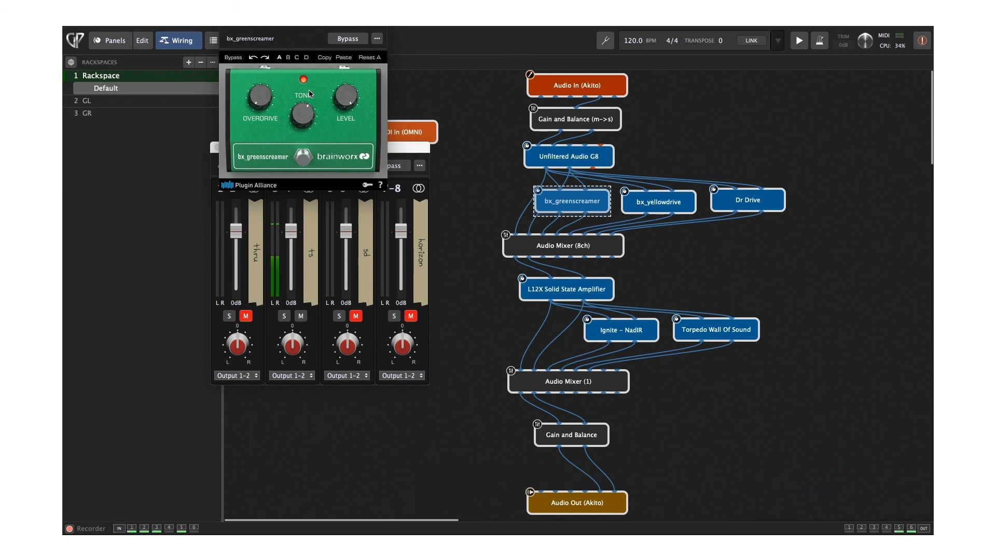
drag(310, 94, 305, 102)
drag(304, 103, 305, 115)
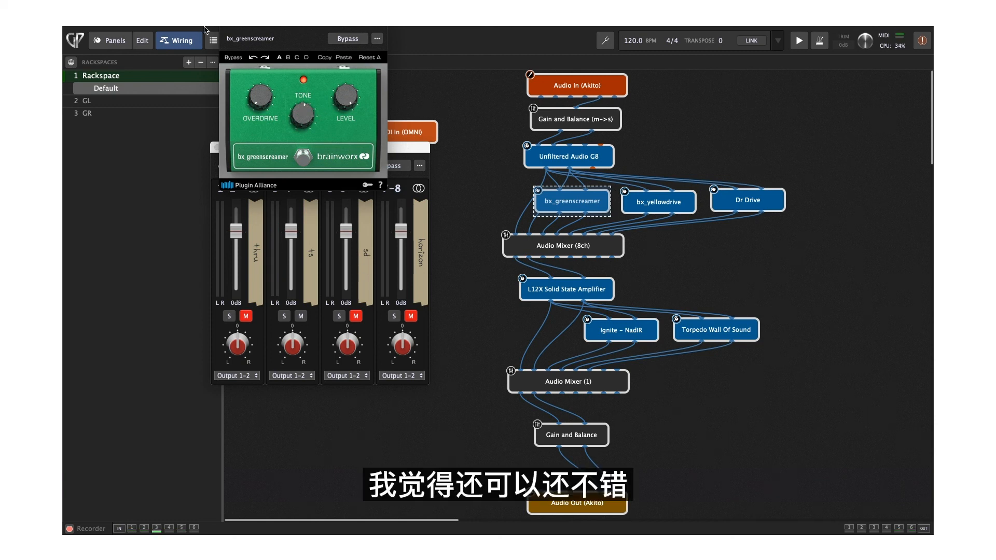
click(227, 22)
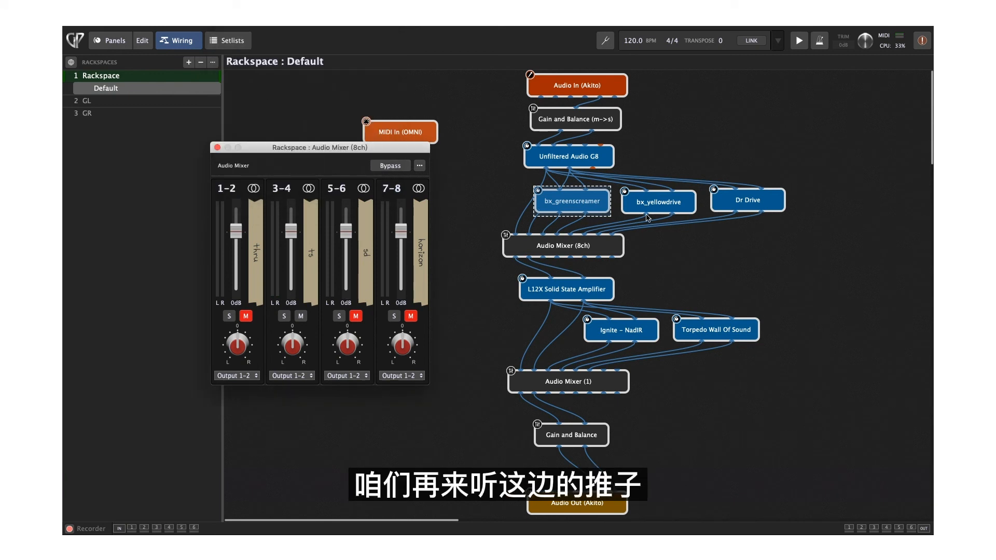
- Mute the ts channel, unmute the sd channel, and open bx_yellowdrive to audition its Level and Drive
click(300, 316)
click(356, 316)
double_click(660, 207)
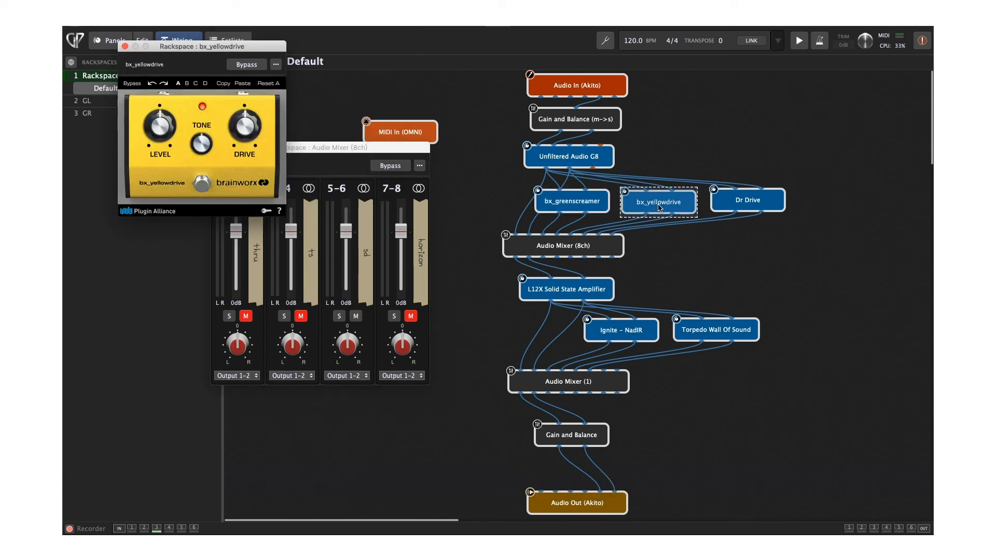
click(155, 131)
drag(238, 131, 238, 123)
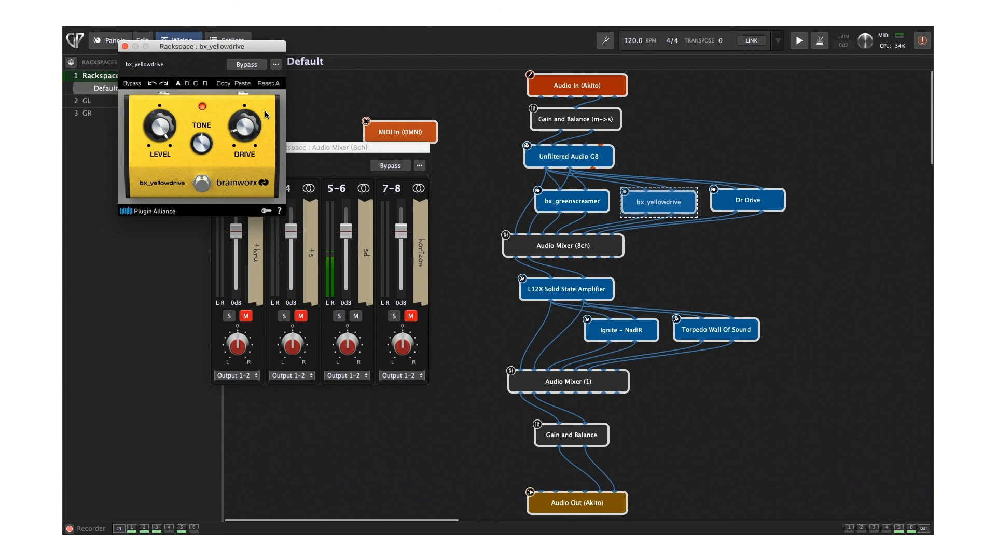
- Fine-tune the Tone of bx_yellowdrive and close the pedal window
click(208, 141)
click(207, 139)
drag(206, 140, 205, 143)
click(205, 142)
drag(205, 139, 207, 138)
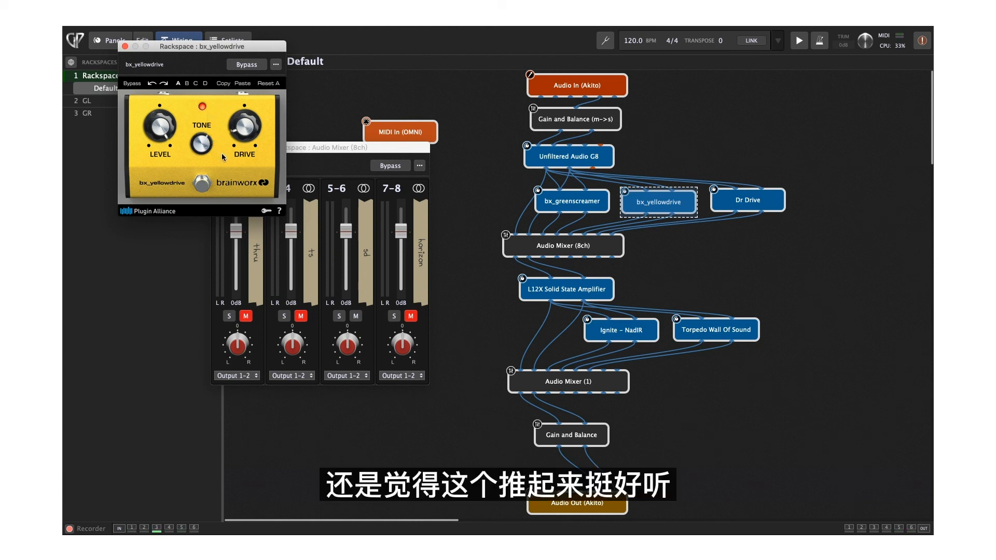
click(125, 46)
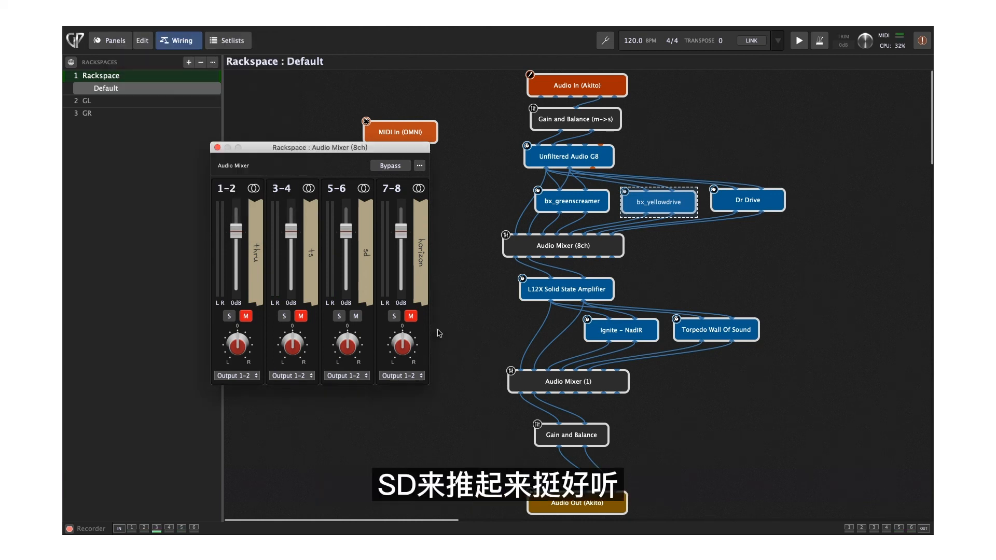
- Open the Dr Drive pedal, then mute the sd channel and unmute the horizon channel in Audio Mixer (8ch)
double_click(772, 207)
drag(377, 149, 377, 147)
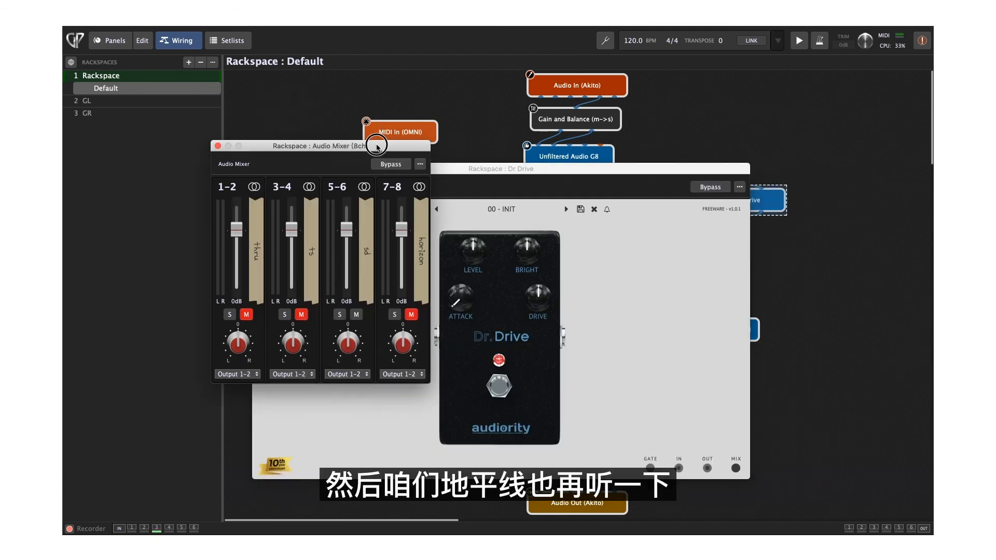
click(355, 314)
click(410, 314)
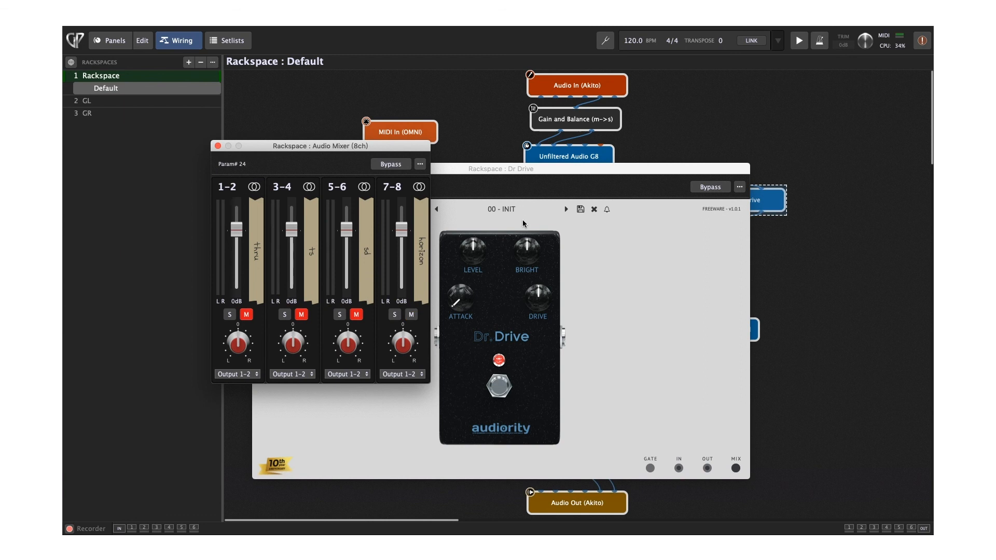
- Turn Dr Drive's Level up and Drive fully down, and raise Attack to about its middle position
click(524, 203)
drag(478, 264, 477, 249)
drag(534, 299, 530, 404)
drag(454, 299, 478, 218)
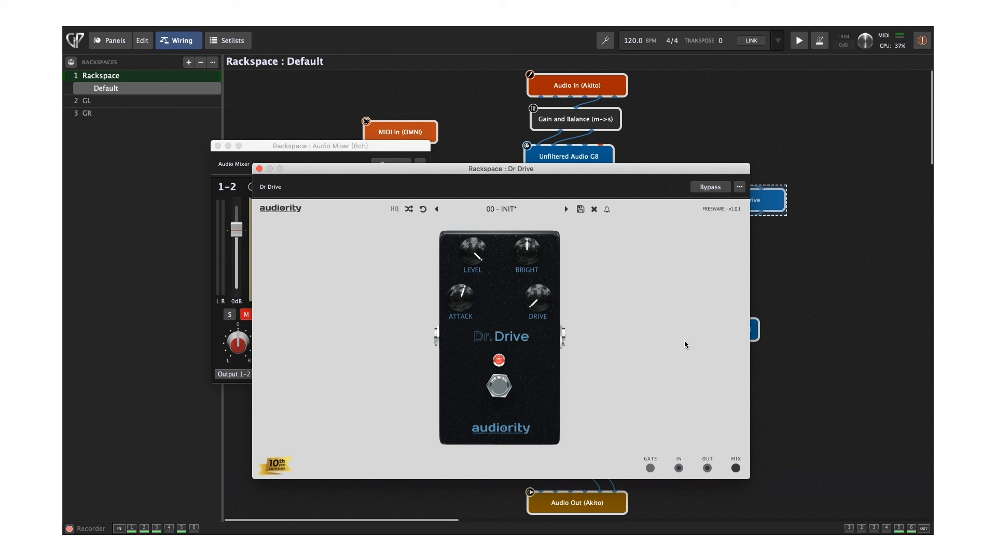
- Raise Dr Drive's Drive to 20.5 % and increase its Attack further
drag(537, 296, 537, 286)
drag(460, 296, 534, 293)
click(534, 294)
drag(533, 292, 532, 299)
- Audition a lower Bright setting on Dr Drive, return Bright to its middle position, and close the pedal window
drag(529, 265, 525, 280)
mouse_move(529, 255)
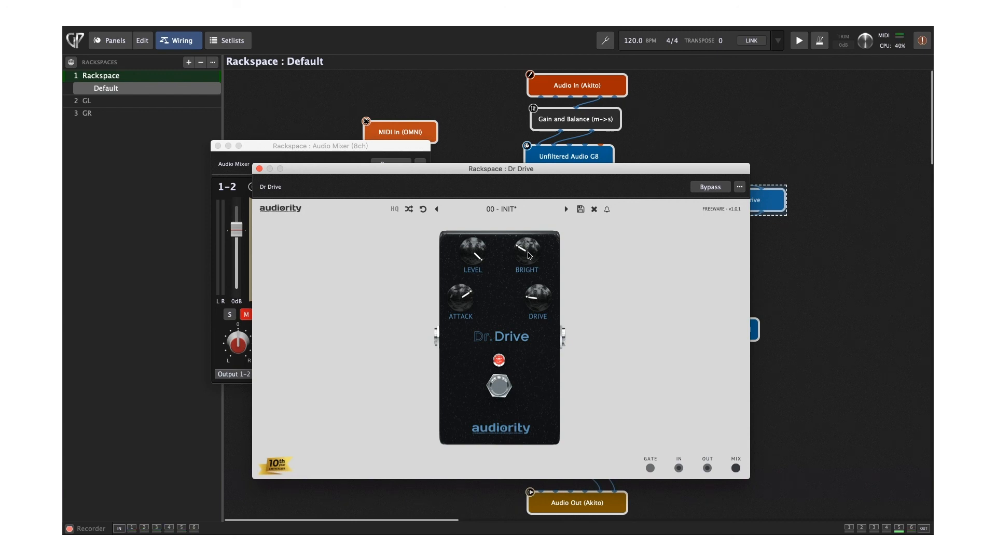
scroll(529, 255, up, 5)
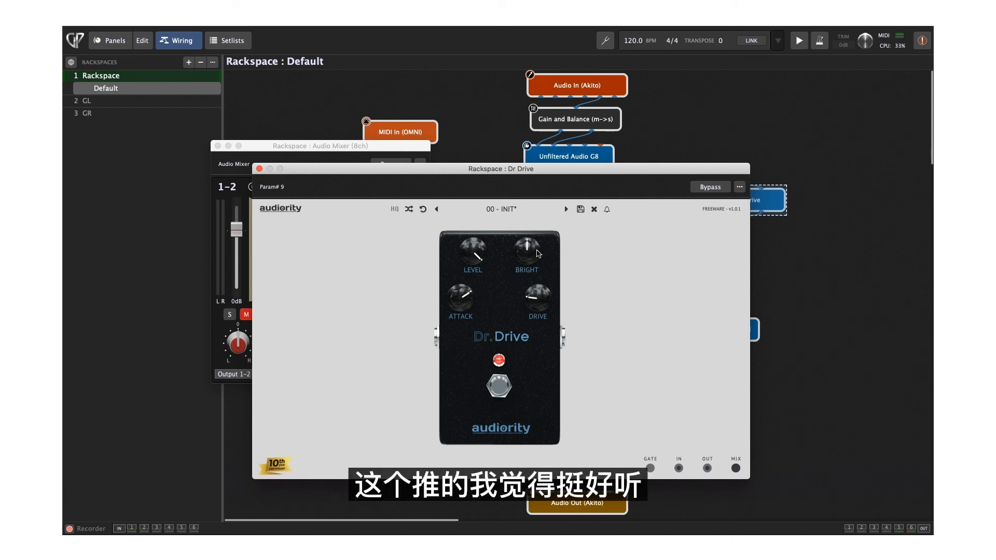
scroll(536, 297, up, 3)
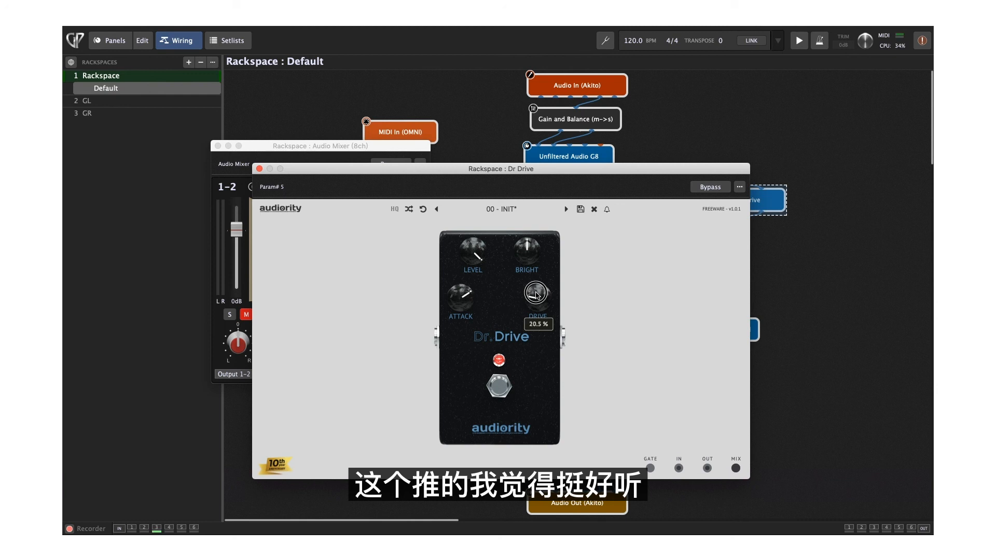
scroll(540, 305, down, 3)
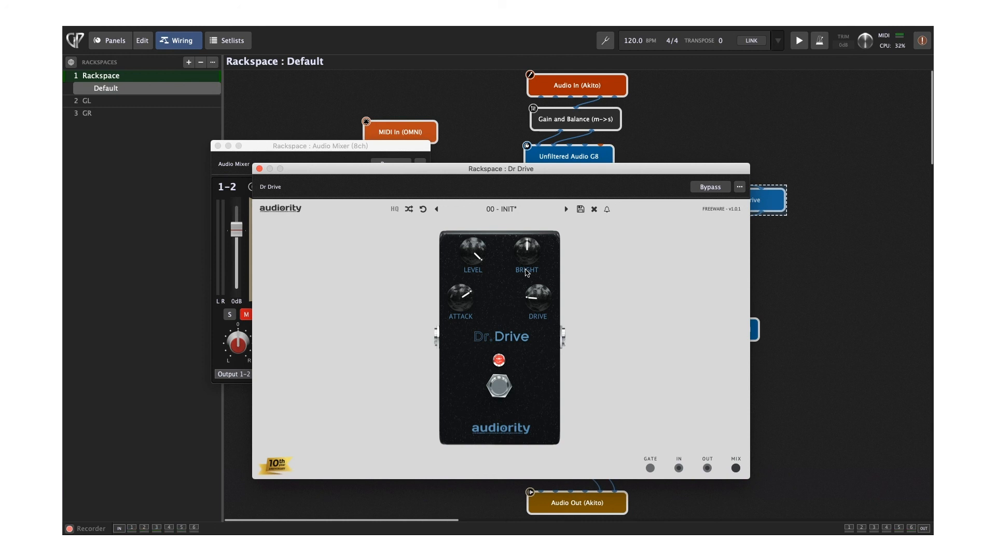
click(260, 169)
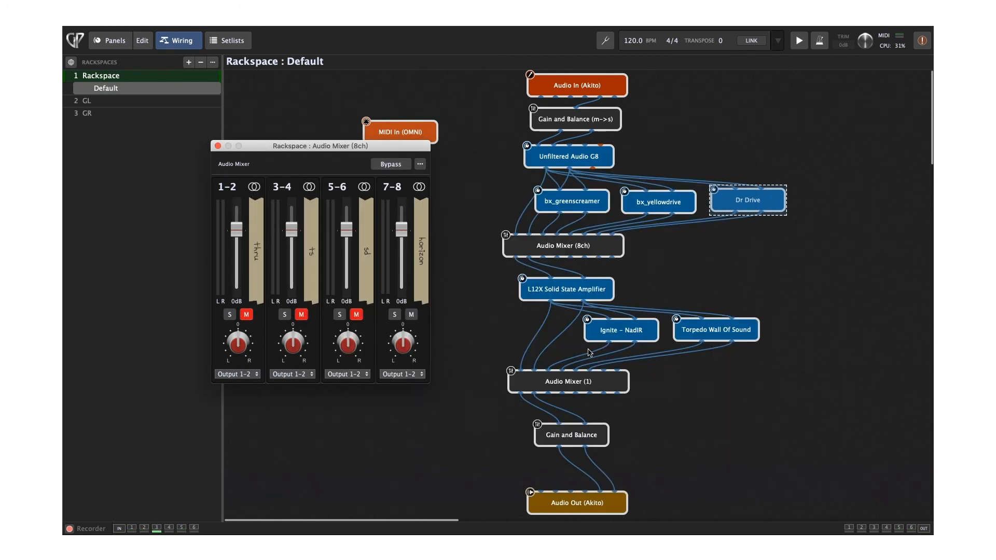
- Close Audio Mixer (8ch), turn off Cab Sim on the L12X Solid State Amplifier, and close the amplifier window
click(218, 146)
click(563, 288)
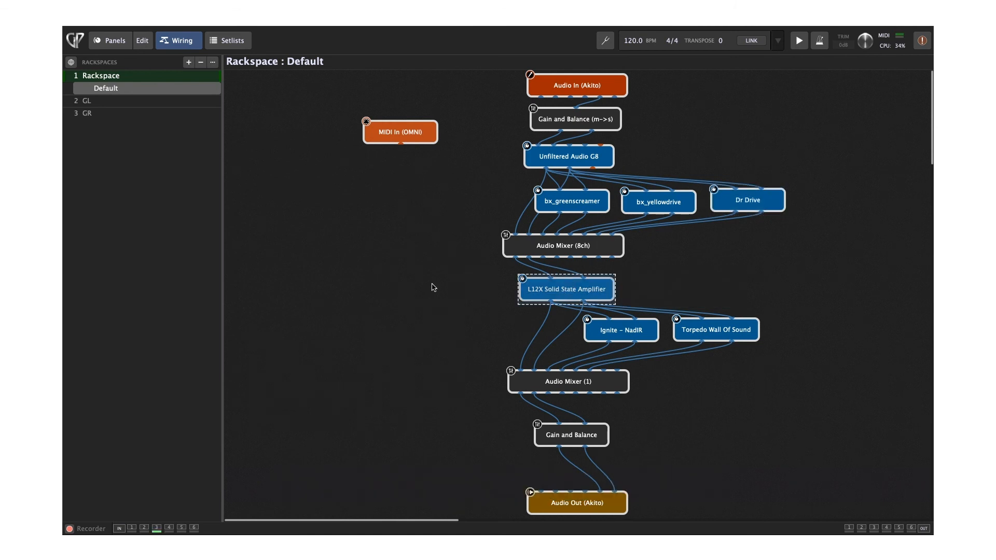
double_click(547, 304)
click(687, 356)
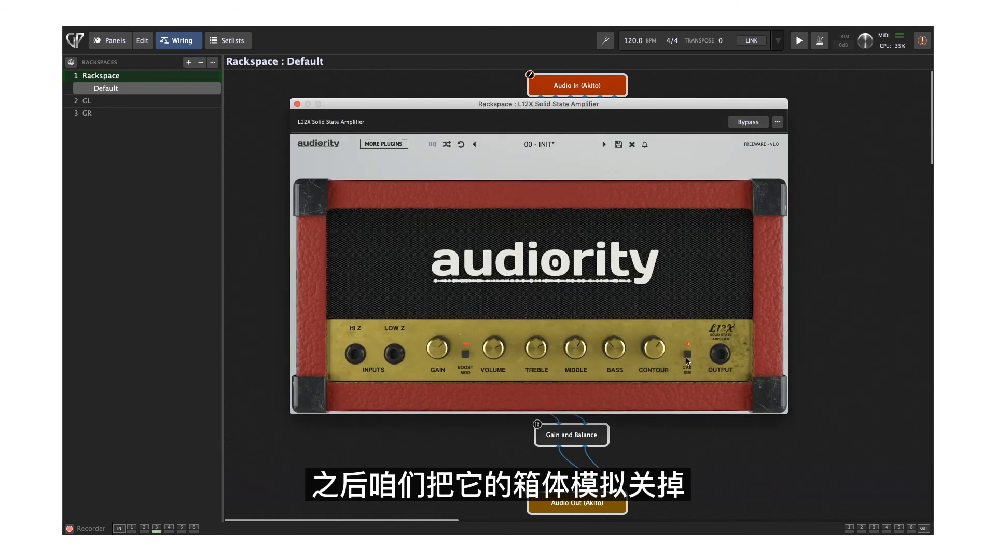
click(297, 104)
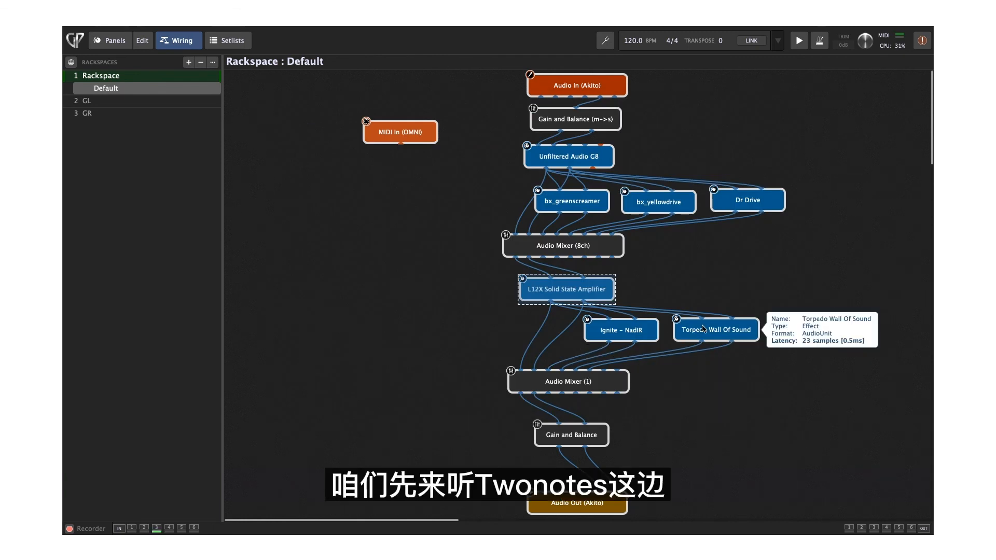
- Open Audio Mixer (1), mute its thru channel, and unmute its TW channel
click(561, 382)
double_click(560, 383)
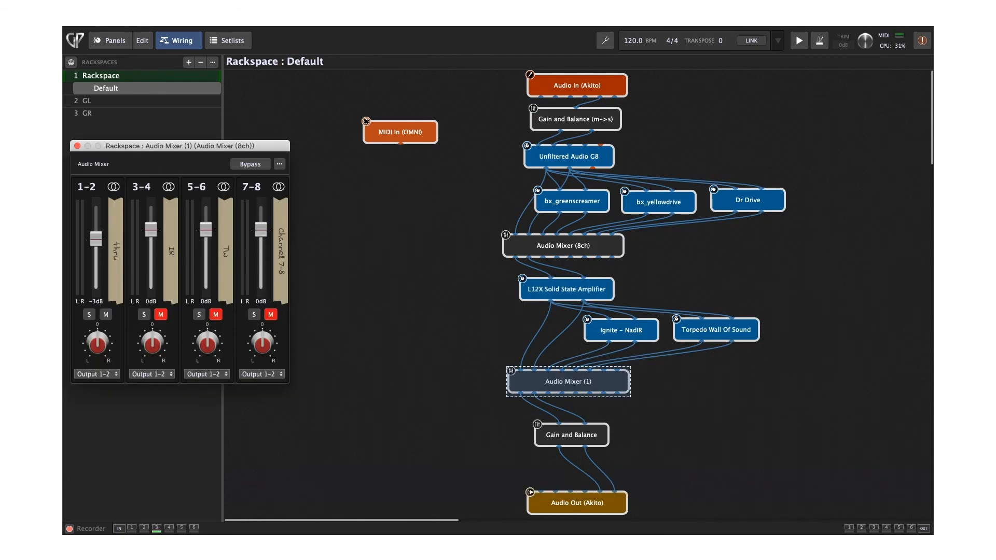
click(104, 315)
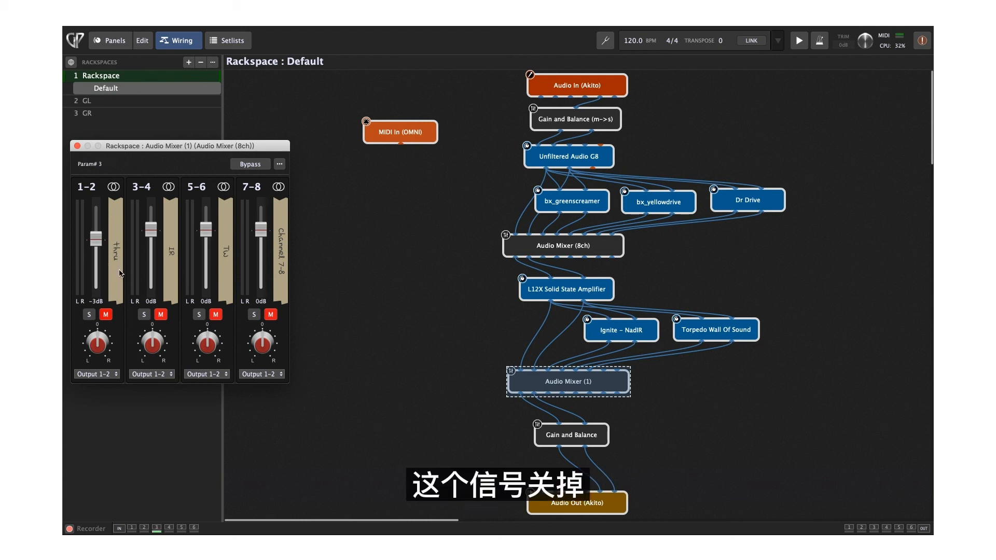
click(216, 314)
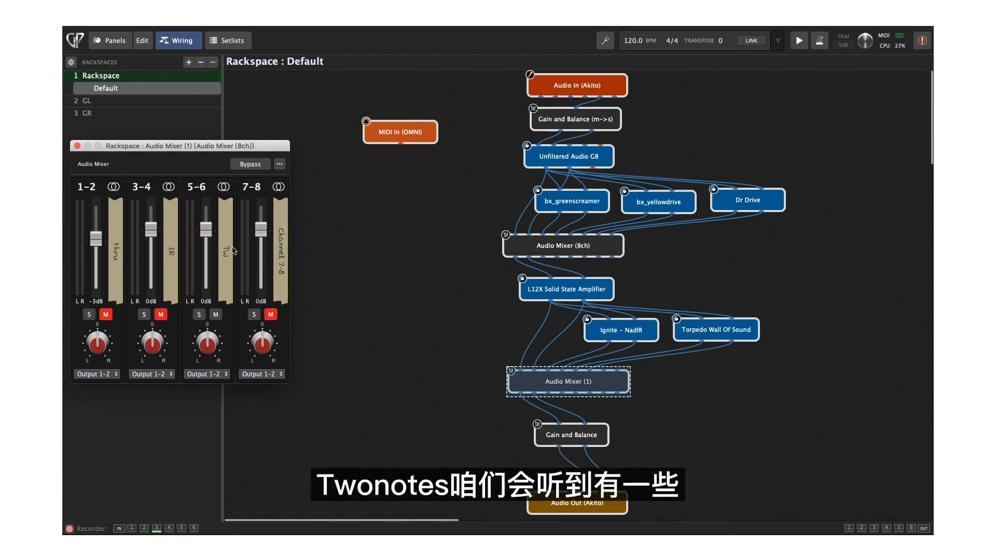
- Review the Dyn 57 and Dyn i5 microphone placements and the cabinet in Torpedo Wall Of Sound, then close it
click(715, 334)
double_click(714, 335)
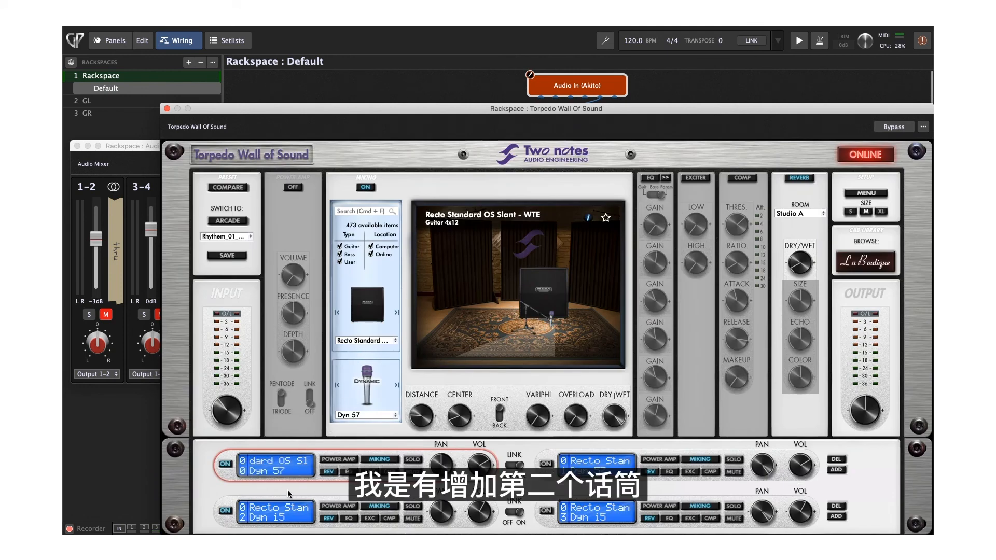
click(290, 511)
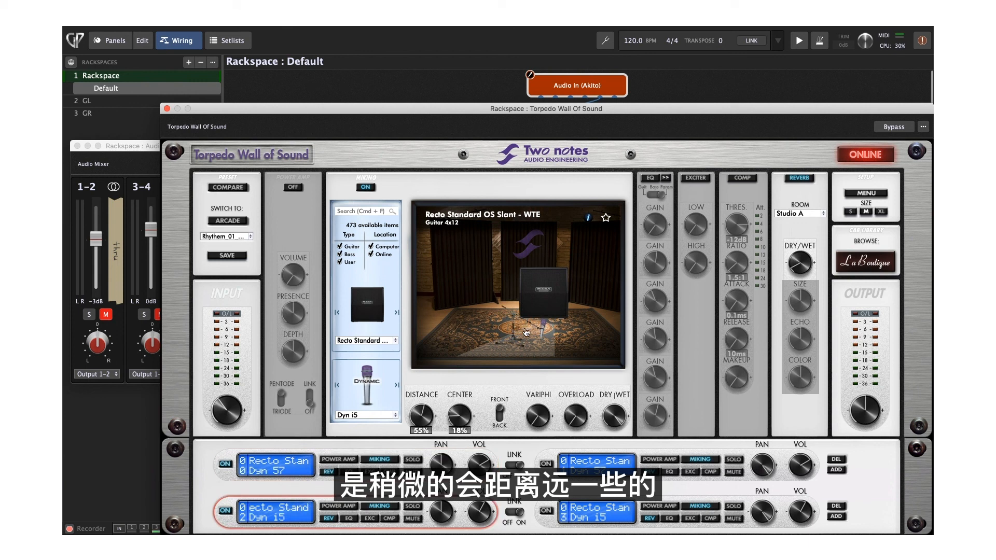
click(280, 465)
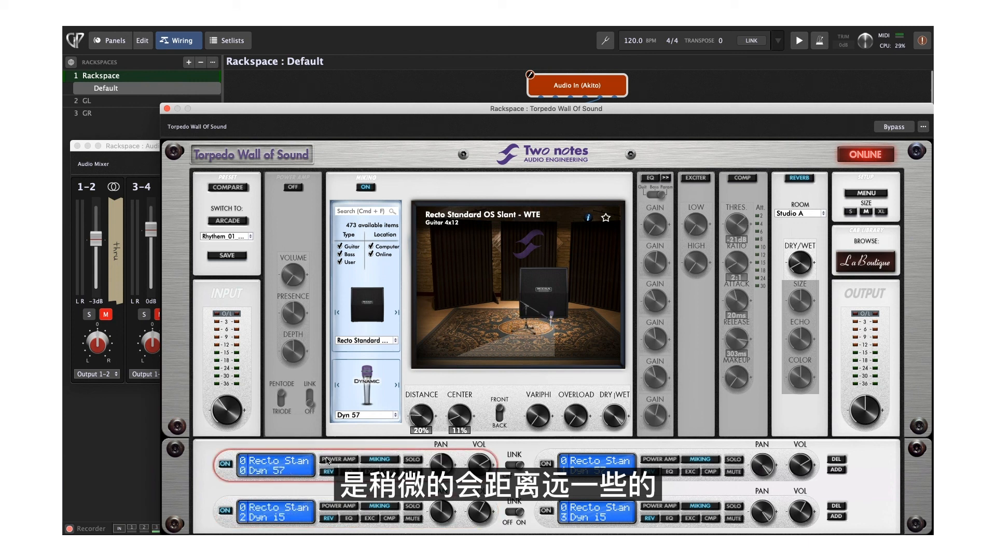
click(166, 108)
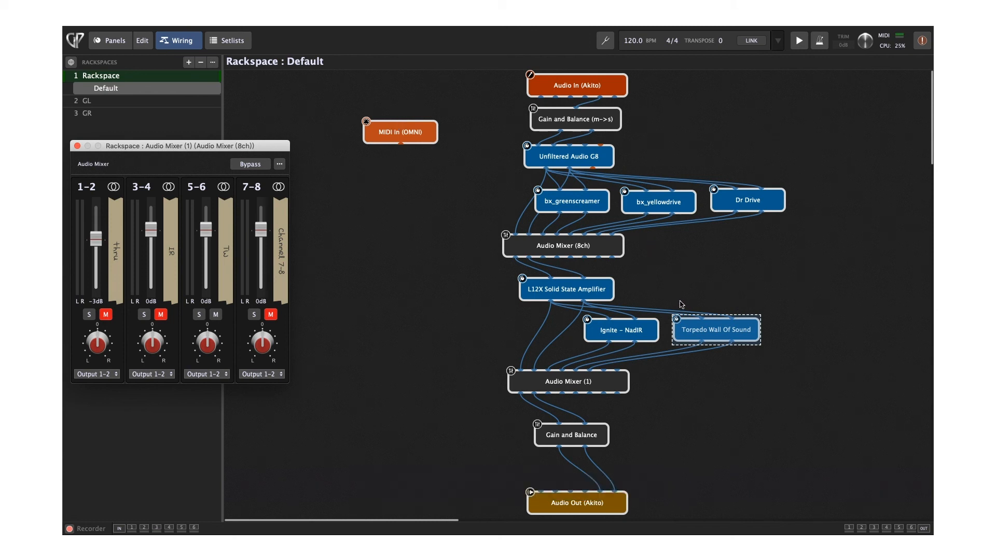
double_click(689, 328)
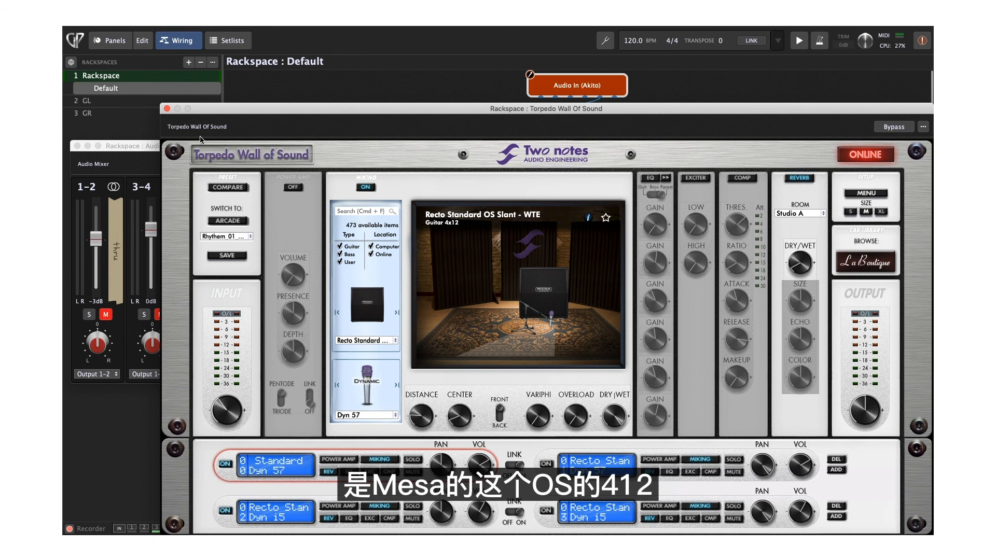
click(167, 108)
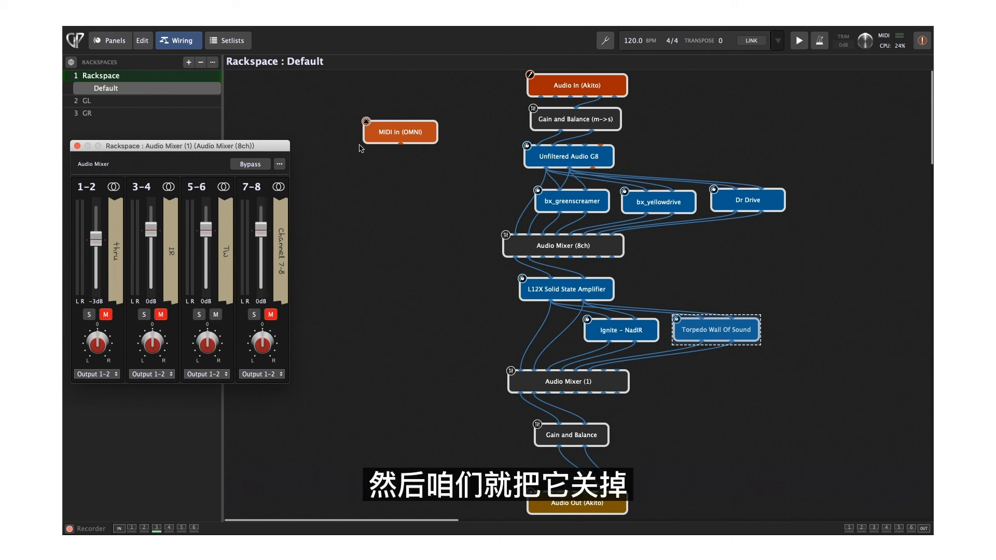
- Mute the TW channel, unmute the IR channel, and check the cabinet IR file loaded in Ignite - NadIR
click(216, 314)
click(161, 315)
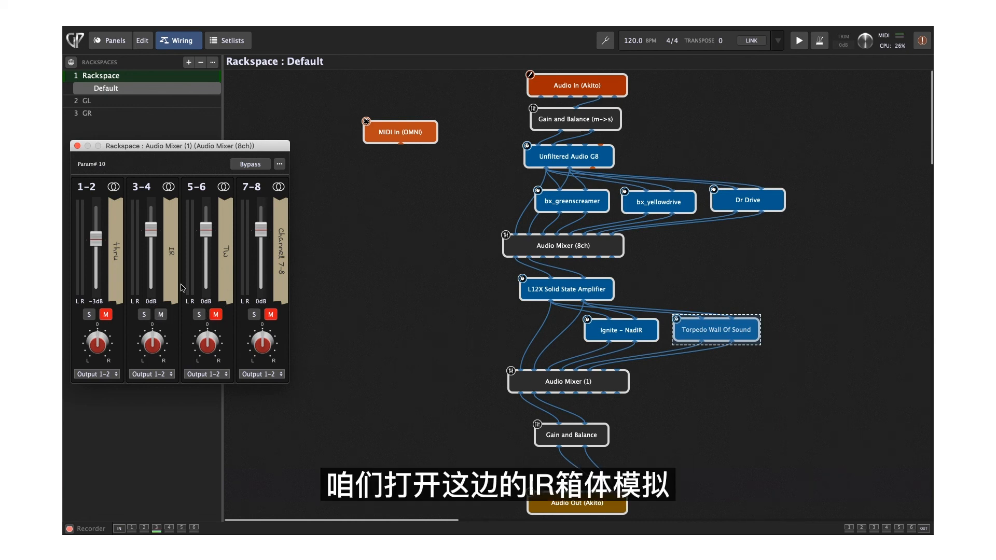
double_click(633, 331)
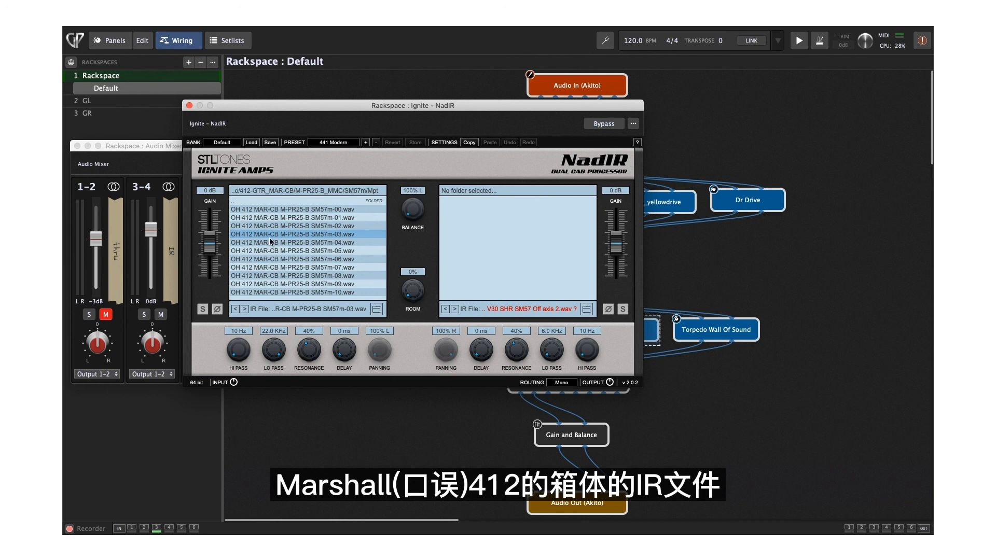
click(189, 105)
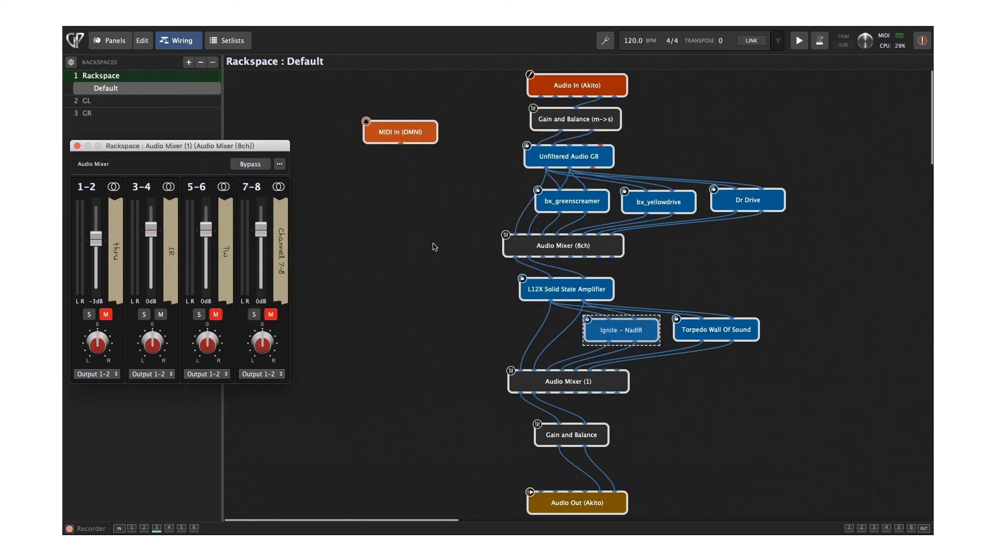
- Review the L12X Solid State Amplifier's current settings and close its window
click(541, 285)
double_click(541, 285)
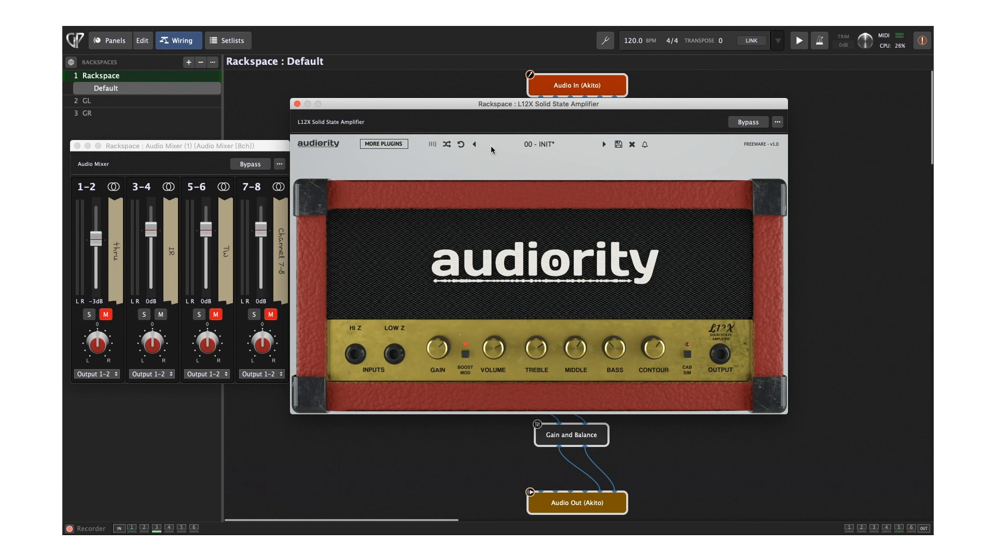
click(297, 104)
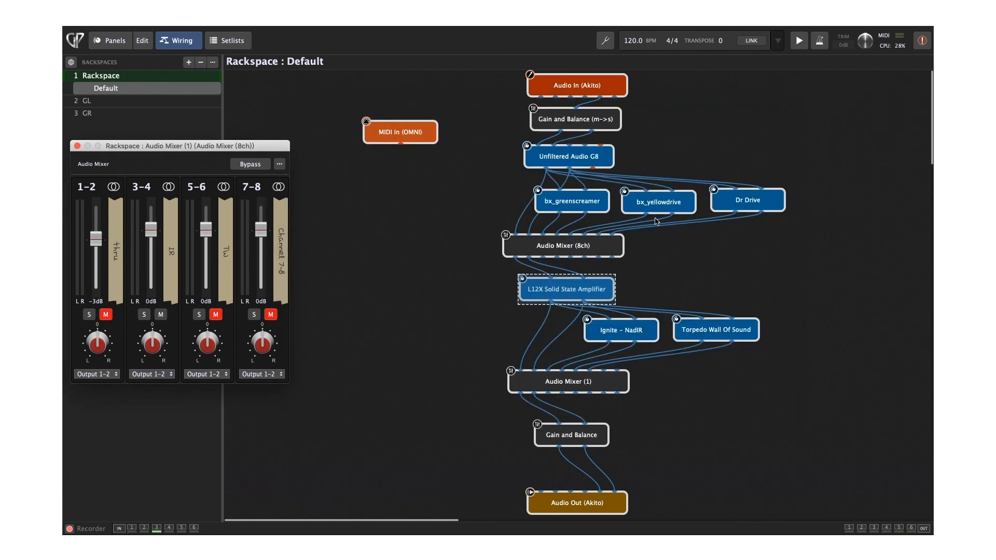
- Open Audio Mixer (8ch), move its window clear of the amplifier, and open the L12X Solid State Amplifier beside it
double_click(545, 242)
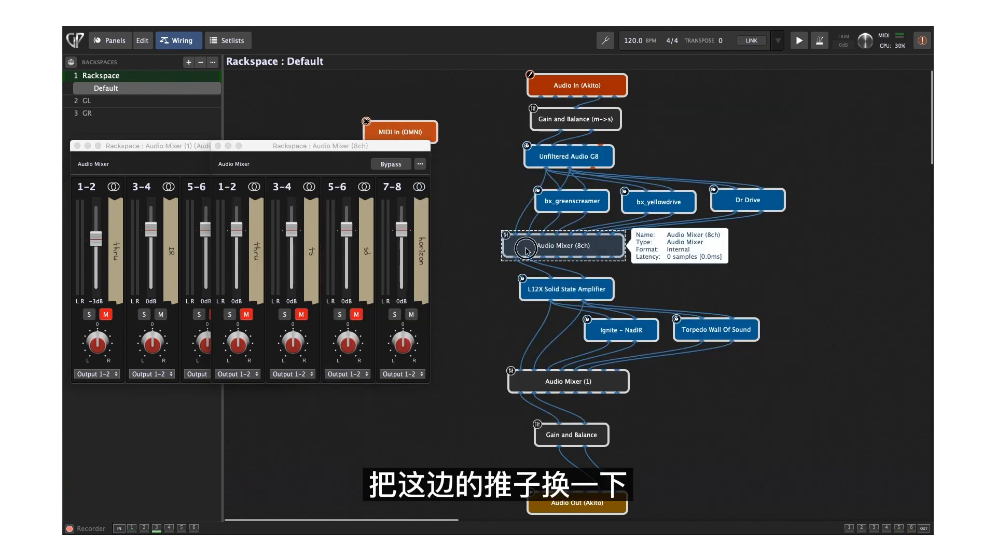
drag(358, 145, 210, 19)
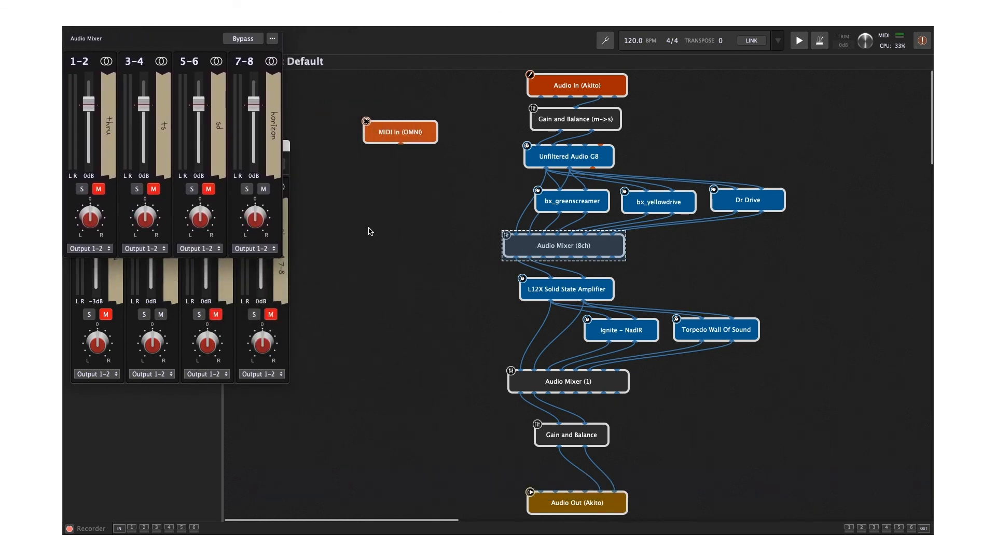
click(560, 291)
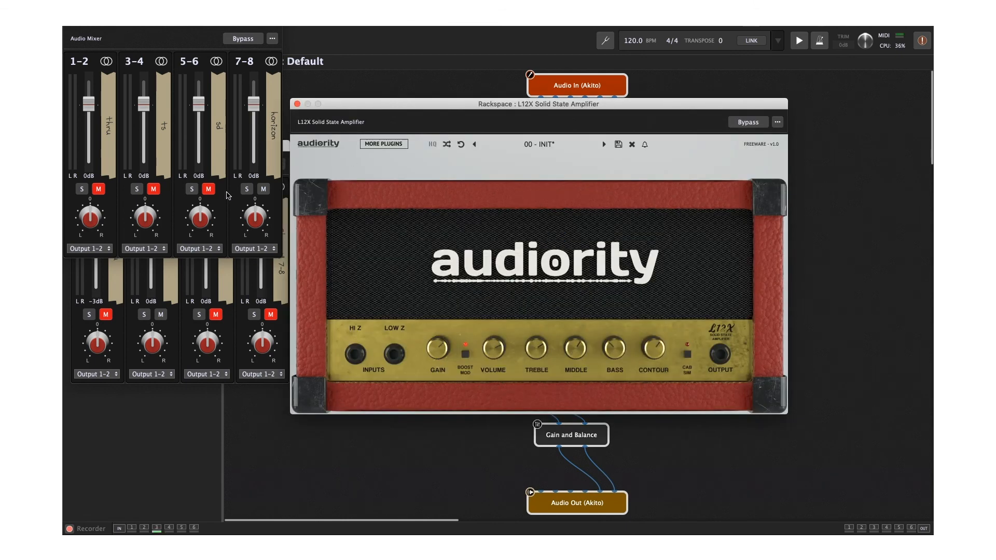
- Mute the horizon channel, compare the sd and ts boosts, leave only sd unmuted, and bring Audio Mixer (1) forward
click(210, 190)
click(264, 189)
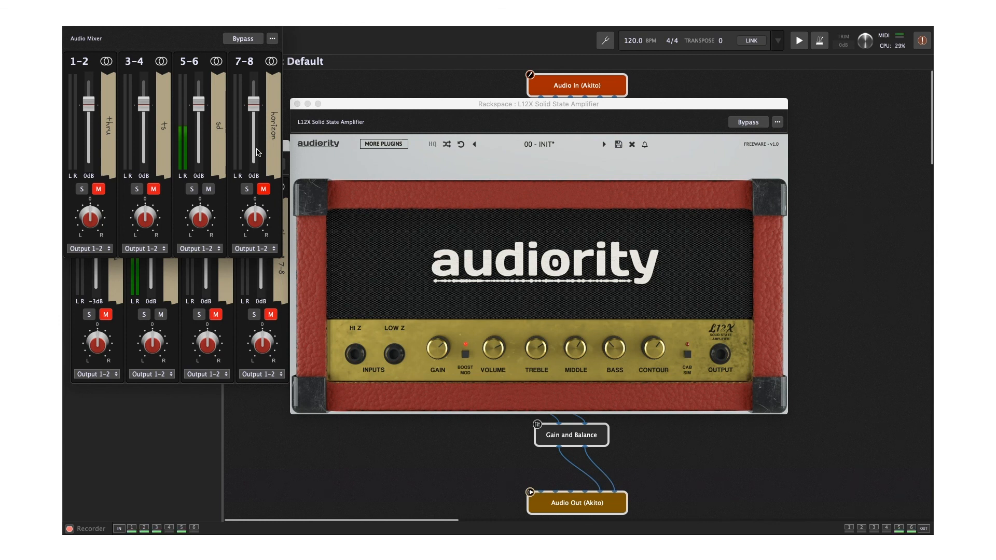
click(208, 189)
click(154, 189)
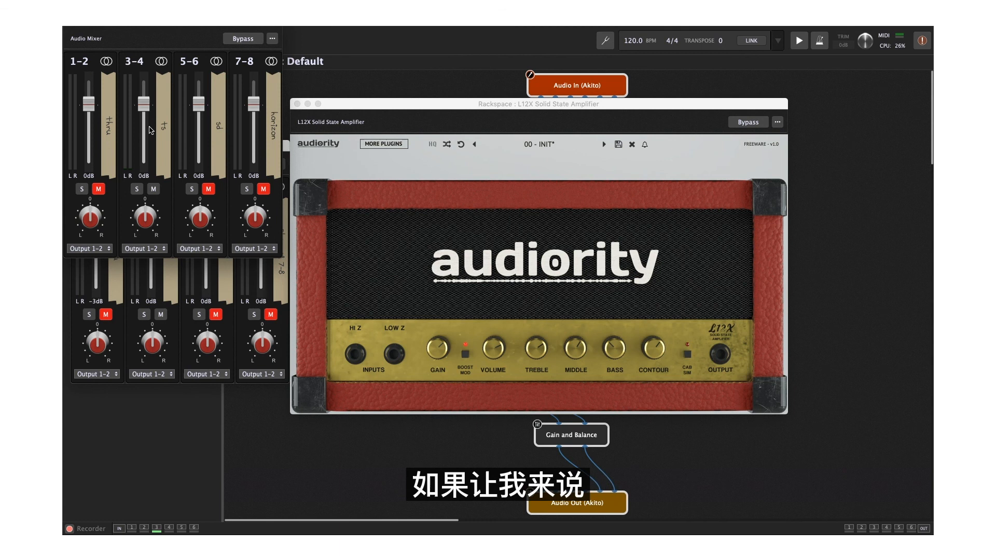
click(154, 189)
click(208, 189)
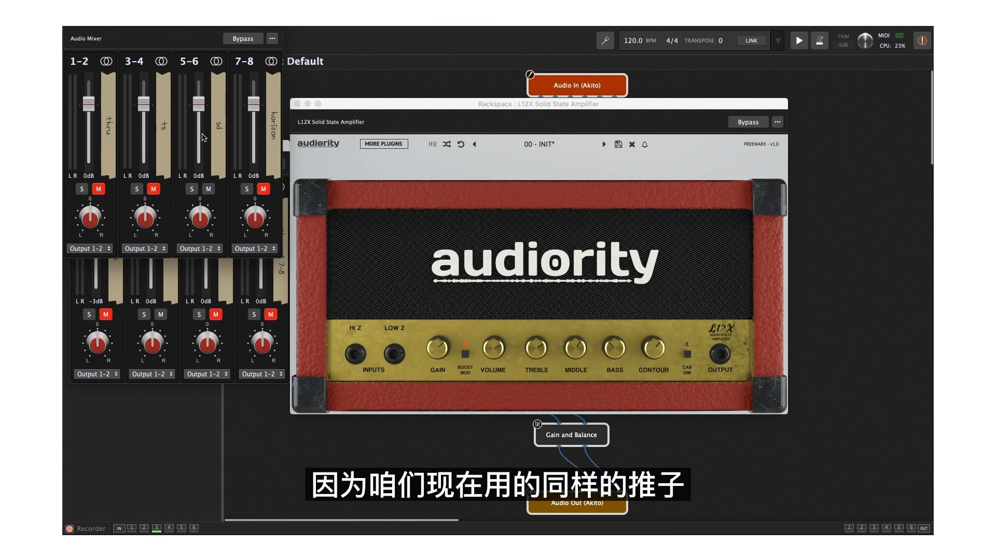
click(182, 363)
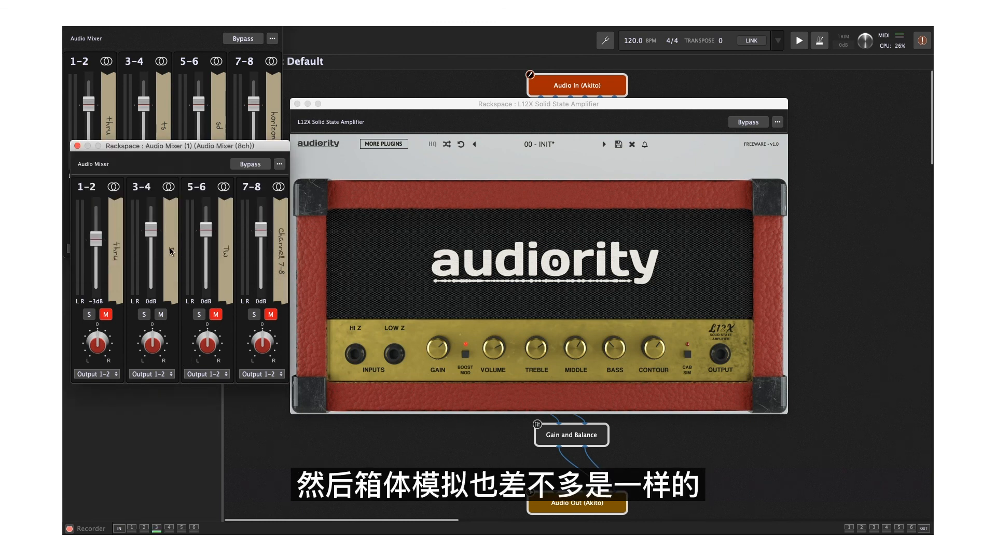